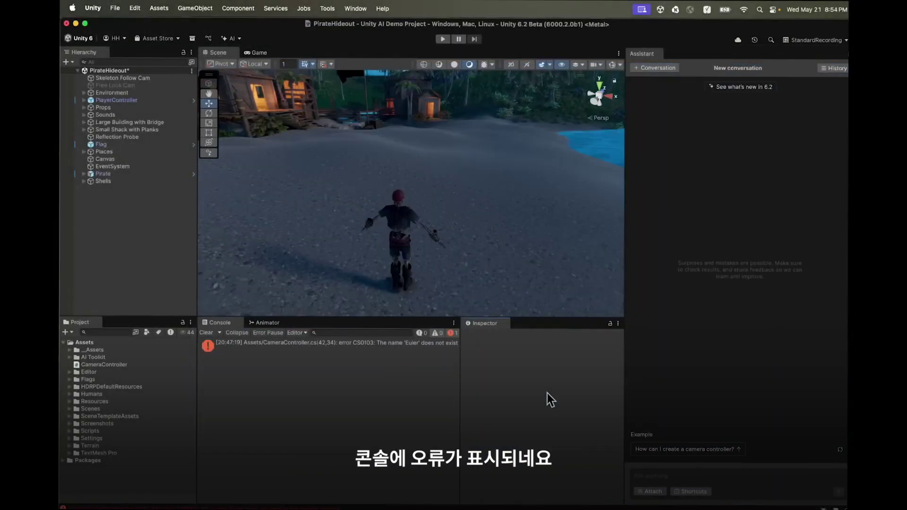
Attach the CameraController.cs CS0103 console error as context for the Assistant prompt.
click(664, 473)
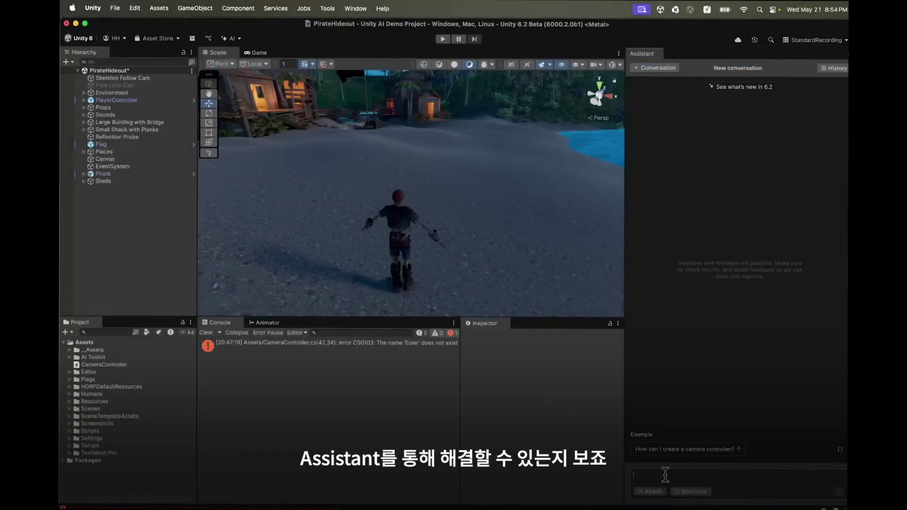
click(658, 492)
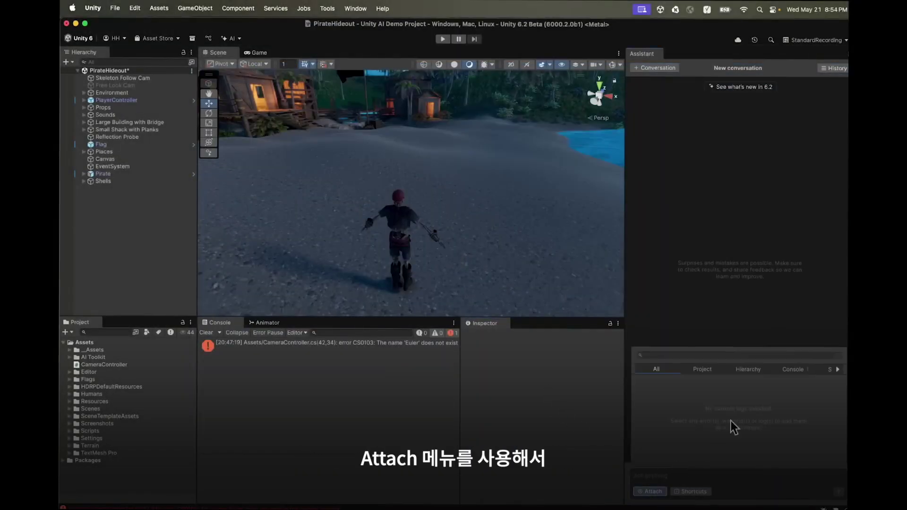
click(792, 370)
click(638, 384)
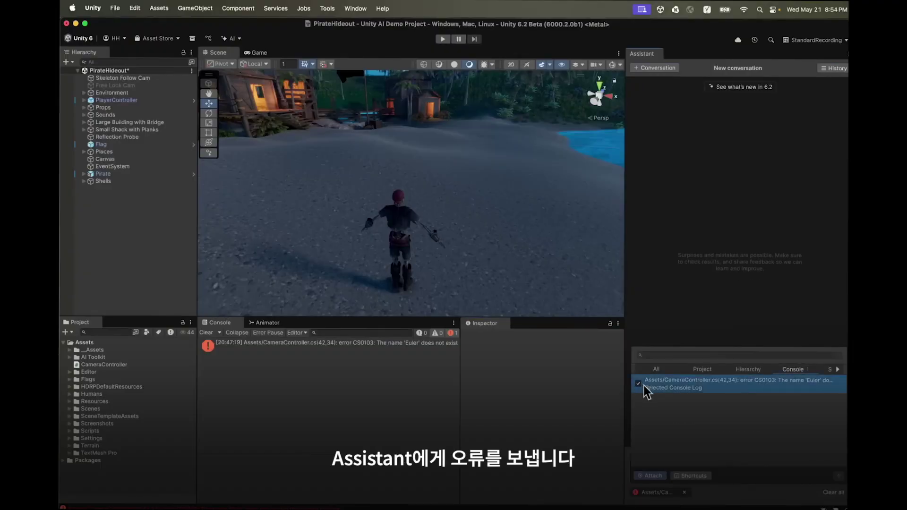
Ask the Assistant to "Fix this issue" using the /code shortcut.
click(739, 479)
click(707, 476)
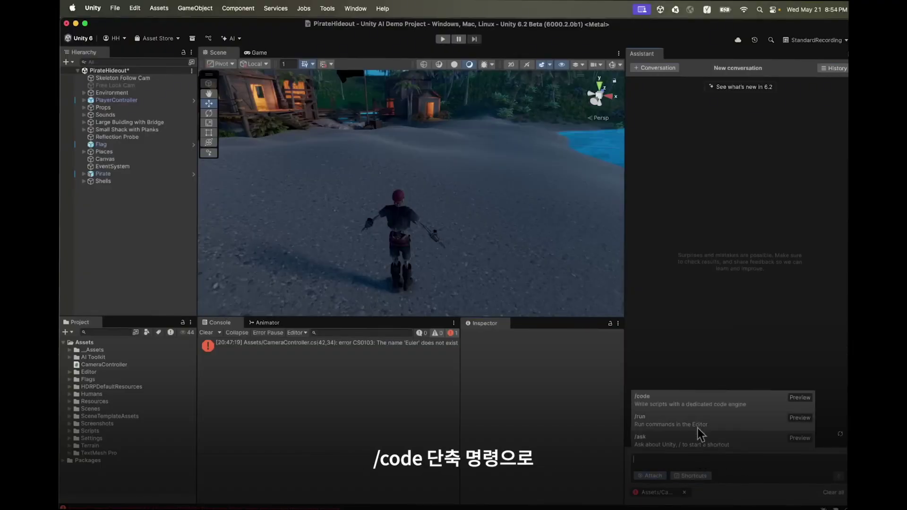
click(704, 399)
text(Fix this issue)
click(839, 476)
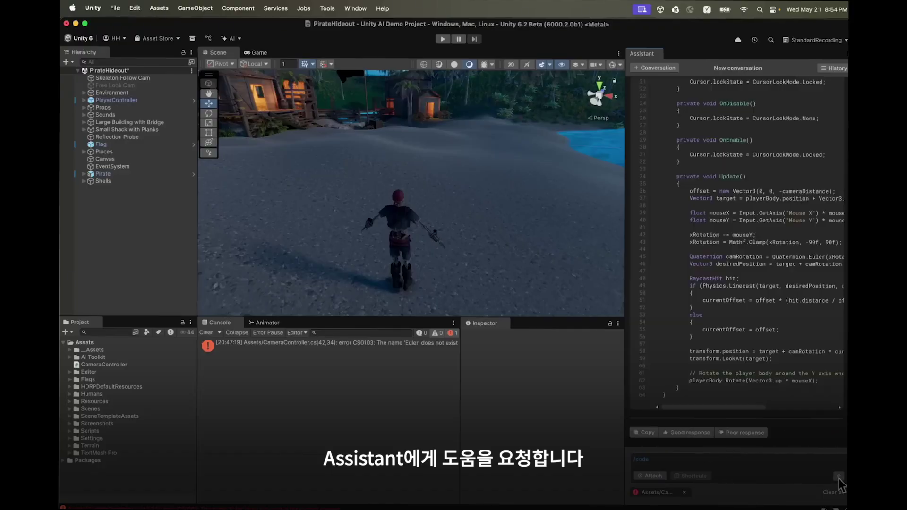
Save the Assistant's corrected script as CameraController.cs in Assets, replacing the existing file.
scroll(768, 333, up, 10)
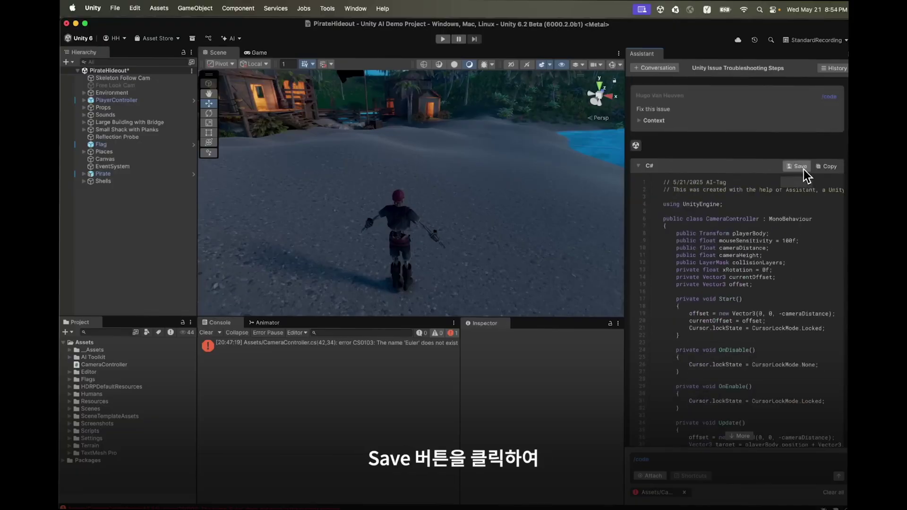
click(801, 166)
click(537, 197)
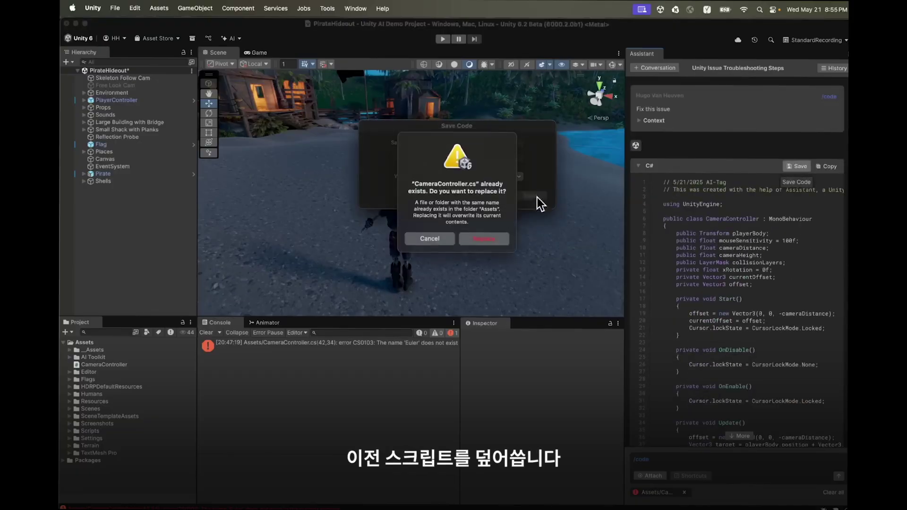
click(495, 240)
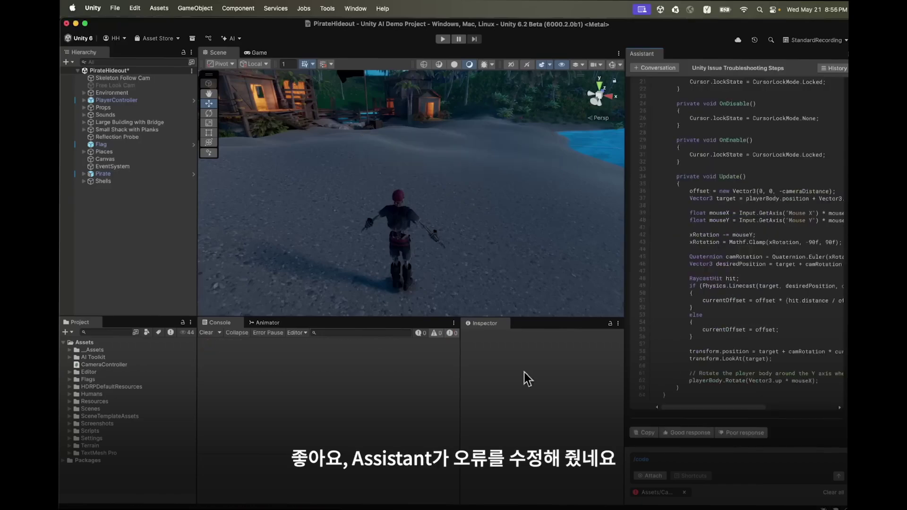
Ask the Assistant with /code to comment the camera script and look through the commented code.
double_click(663, 457)
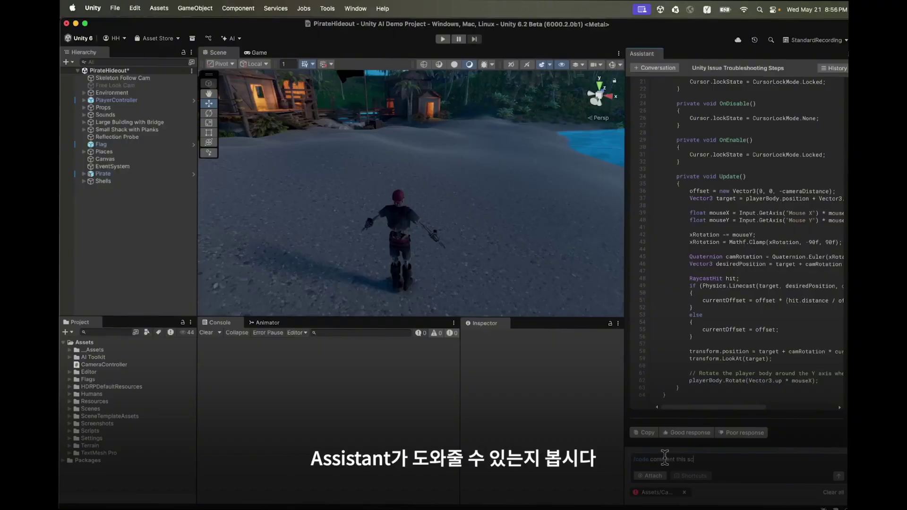
key(Return)
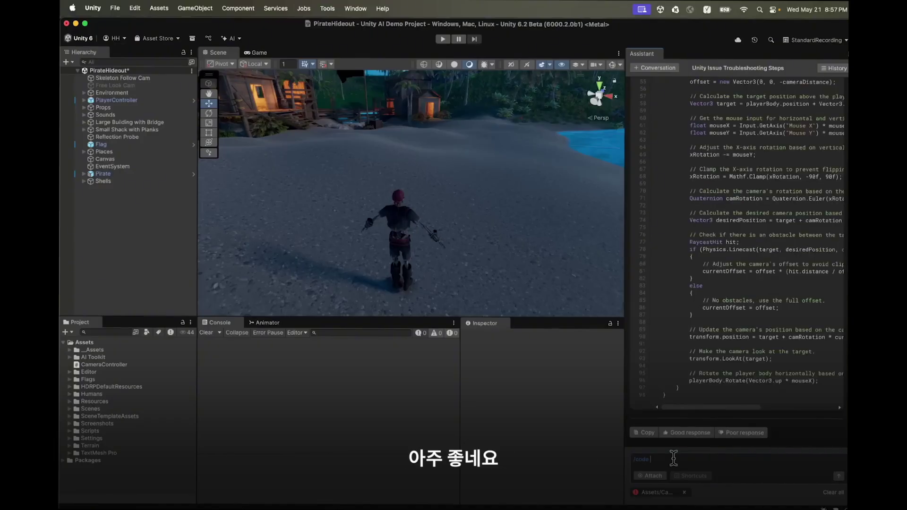
scroll(737, 265, up, 5)
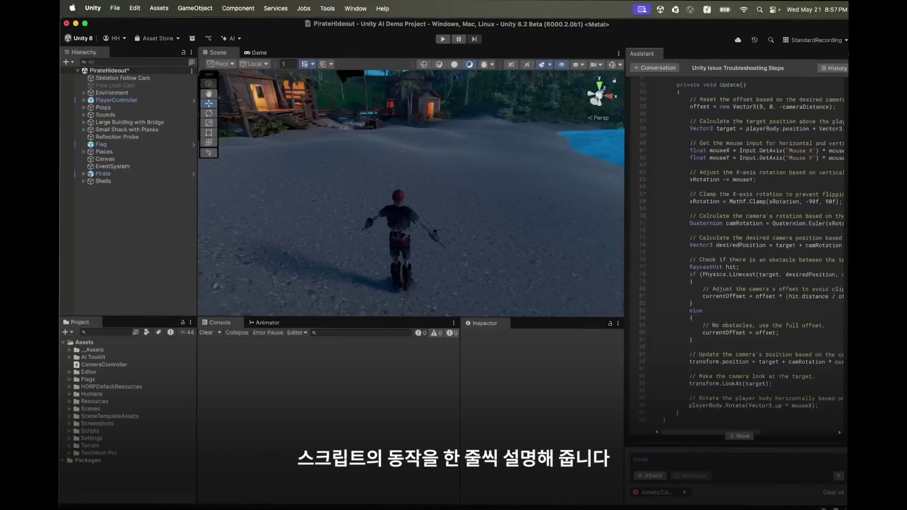
scroll(737, 260, down, 5)
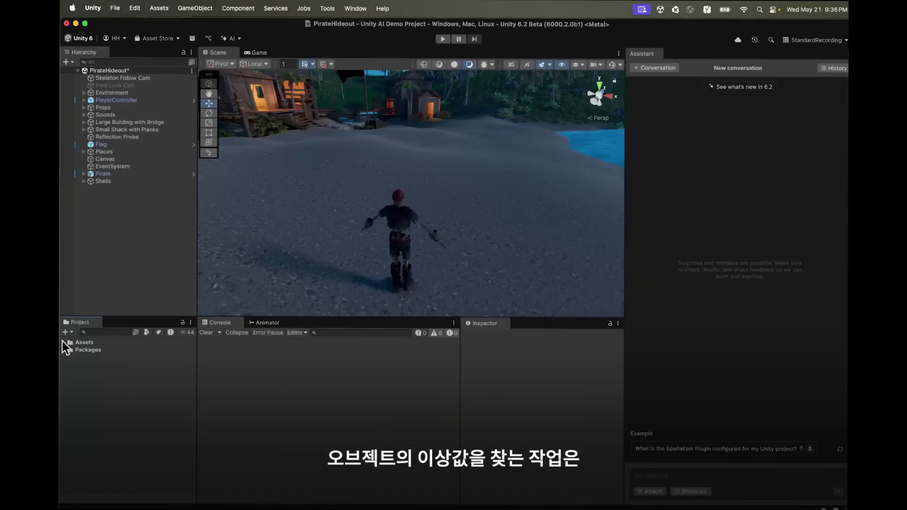
Attach the prefabs Tropical_Plant_001_a through Tropical_Plant_0010_a to the Assistant prompt and ask it to "Find Outlier".
click(64, 342)
scroll(133, 366, down, 5)
click(146, 345)
shift+click(151, 457)
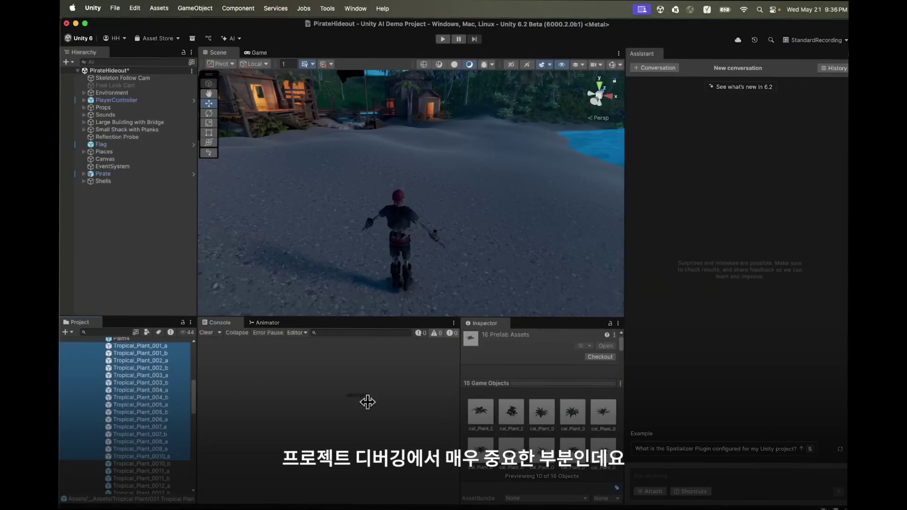
click(653, 492)
click(649, 467)
text(Find Outlier)
key(Return)
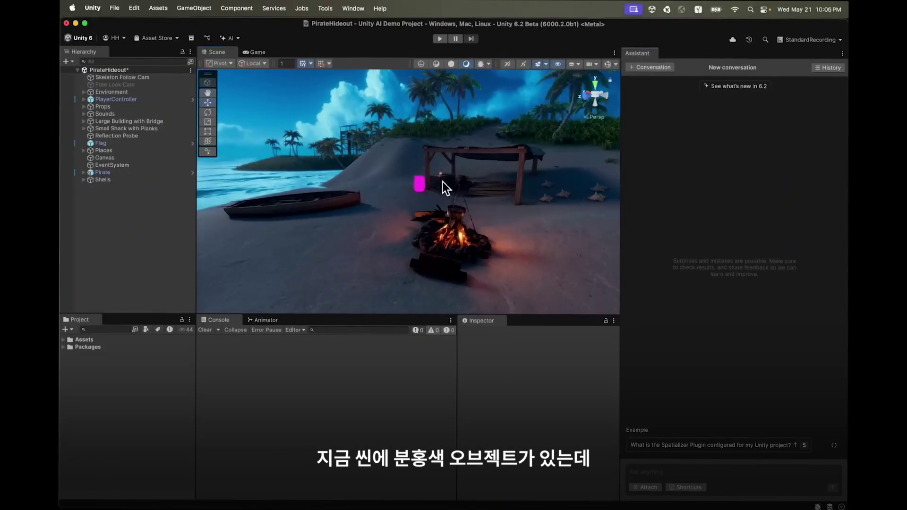
Attach the pink SM_WoodBarrel_01b near the campfire to the Assistant and ask "Why is this object pink?".
click(418, 186)
key(f)
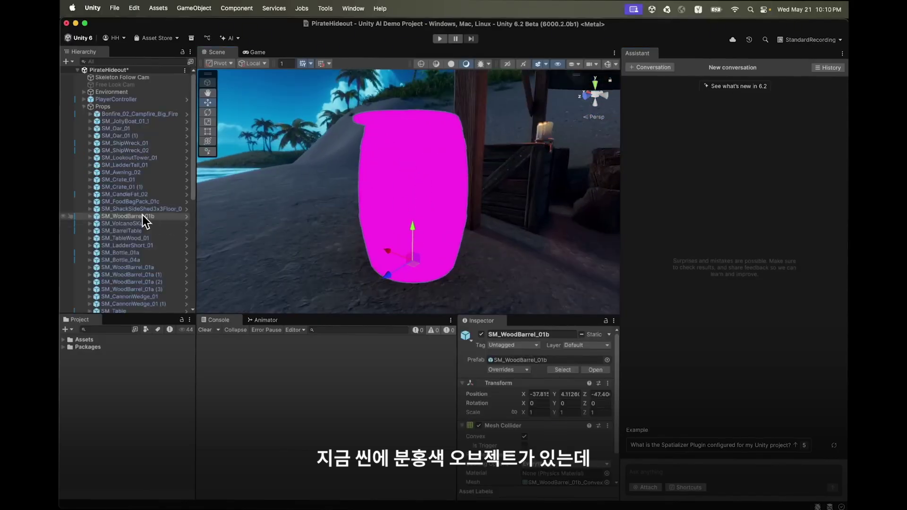
drag(142, 215, 671, 467)
text(Why is this object pink?)
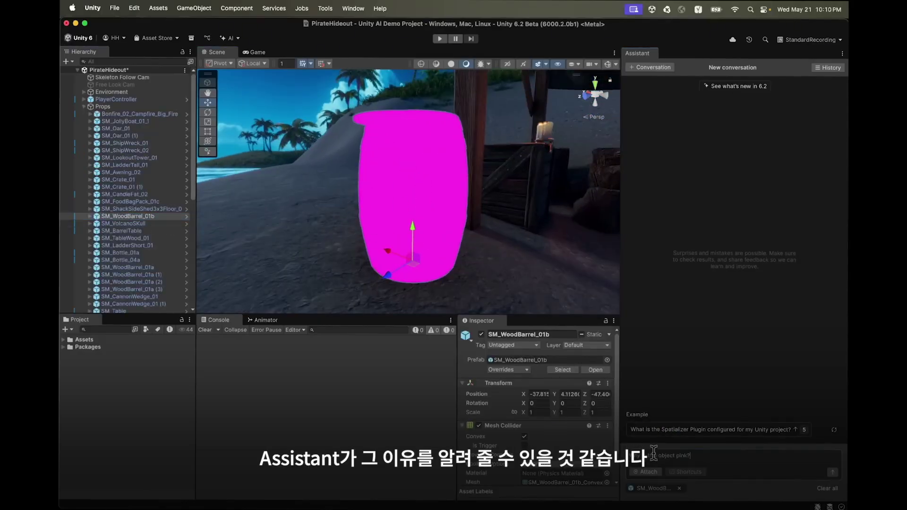
click(833, 472)
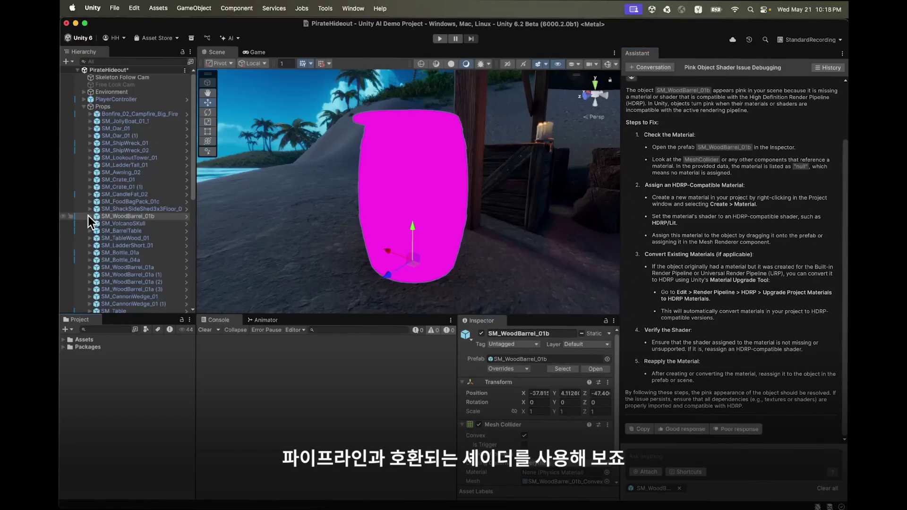
Assign the M_WoodBarrel_01a HDRP material to the mesh renderer of the SM_WoodBarrel_01 child object.
click(124, 224)
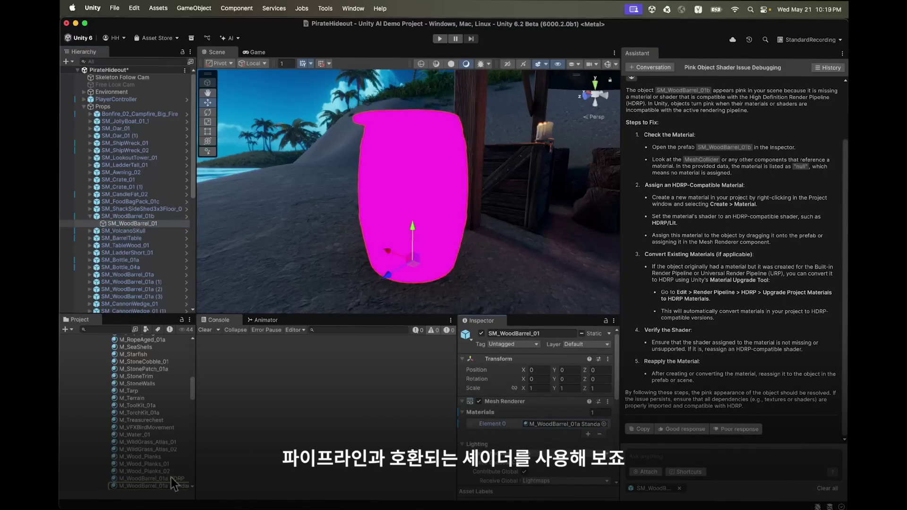
drag(176, 485, 547, 427)
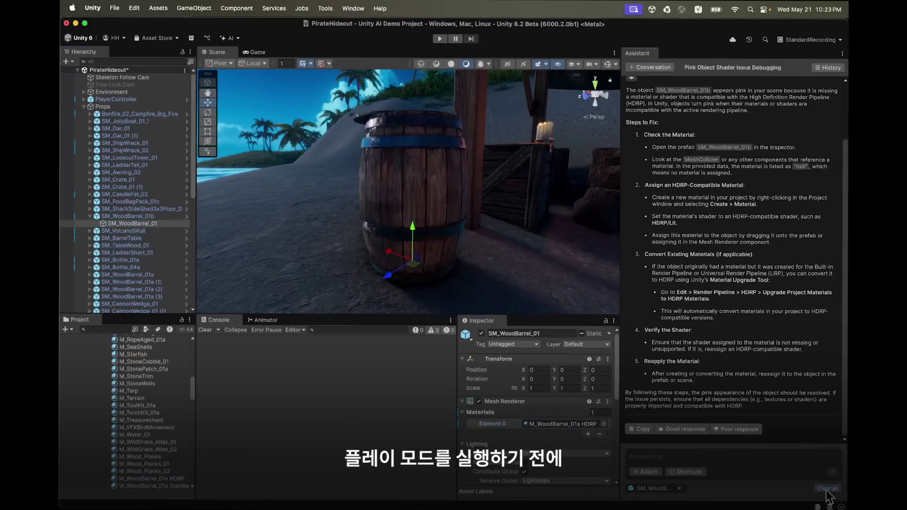
In a new Assistant conversation without attachments, request "Script that shows FPS in top right of the gameview using imgui".
click(827, 489)
click(645, 66)
text(Script that shows FPS in top right of the gameview using imgui)
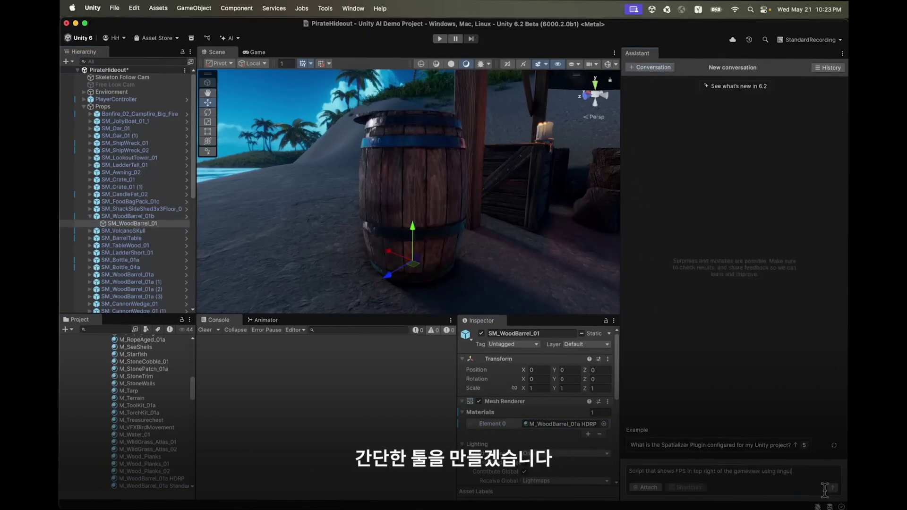
click(832, 489)
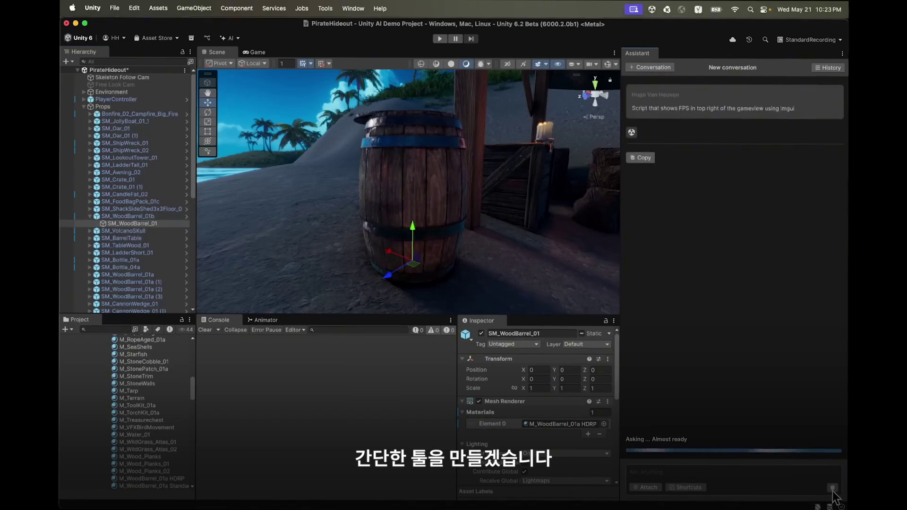
Save the Assistant's generated FPSCounter script to the project.
scroll(821, 253, up, 5)
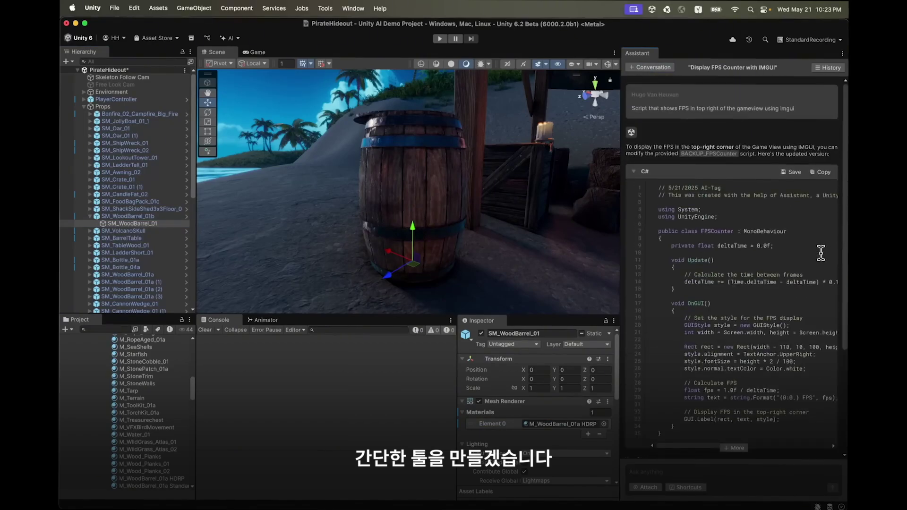
click(792, 172)
click(524, 194)
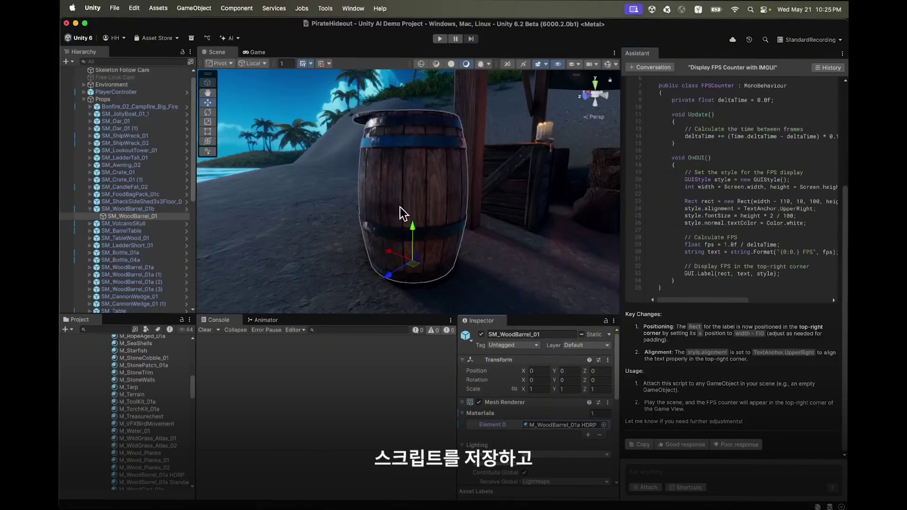
Find the FPSCounter script with the search "fps", attach it to Skeleton Follow Cam, and enter Play mode.
click(108, 329)
text(fps)
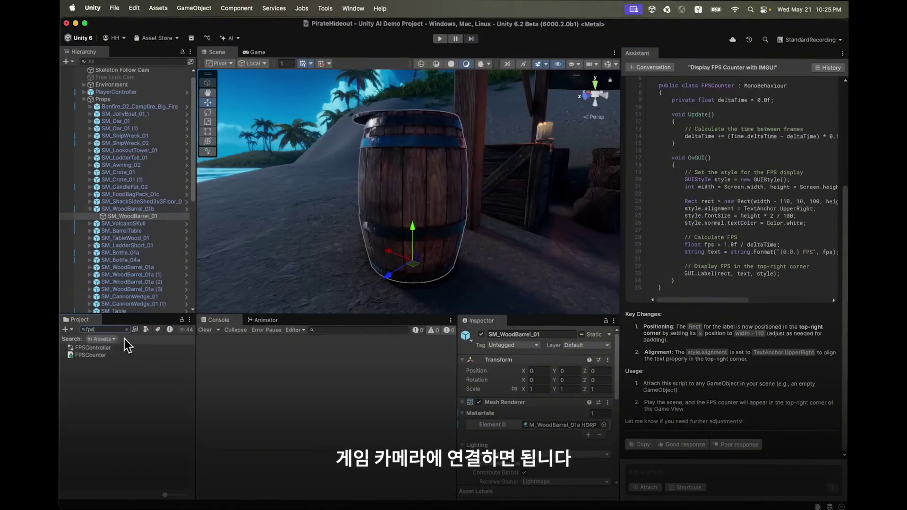
click(123, 71)
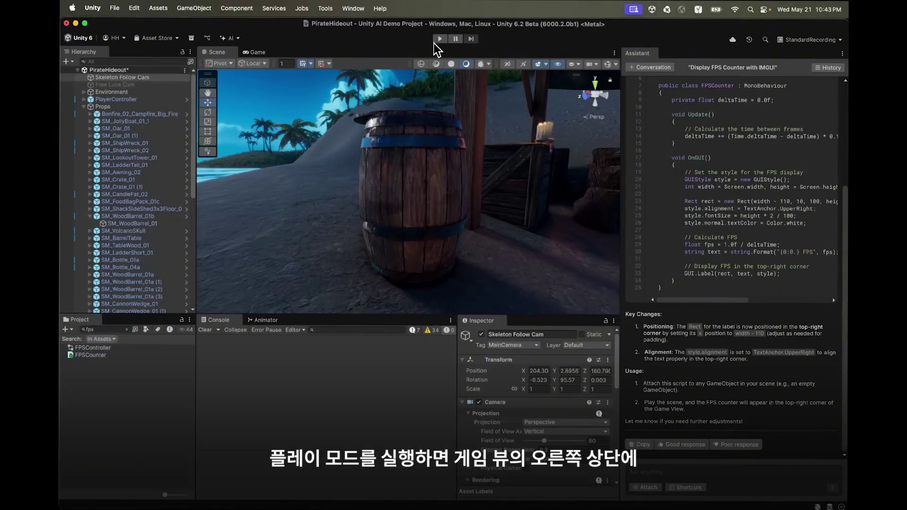
click(439, 40)
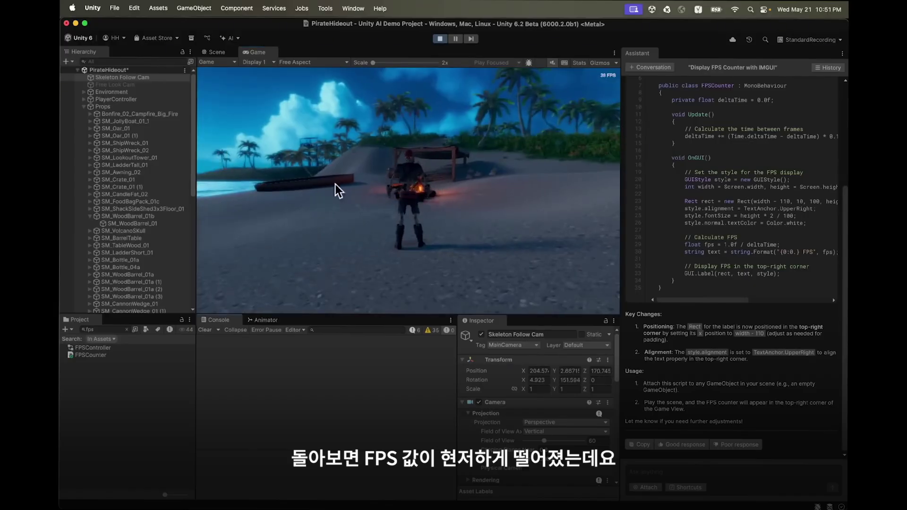
Ask the Assistant with /run to "Give the top 5 complex meshes in my scene".
click(676, 471)
text(/run Give the top 5 complex meshes in my scene)
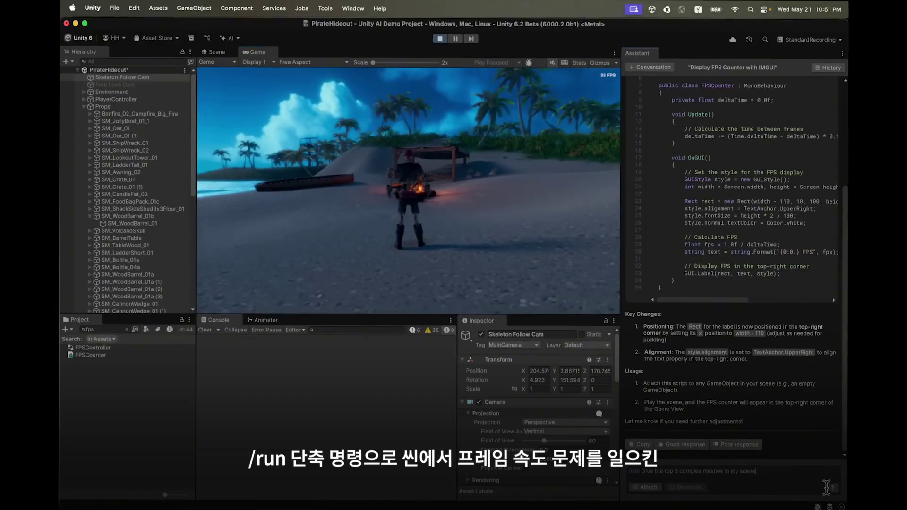
click(832, 488)
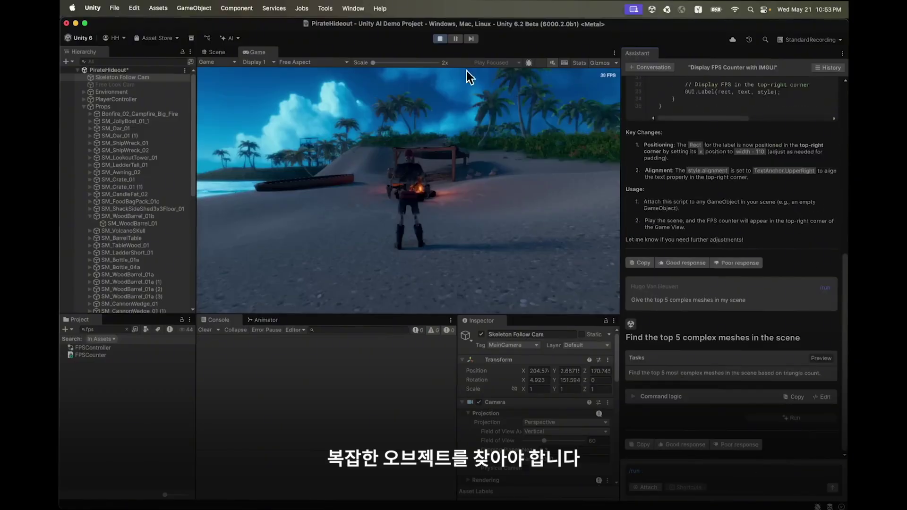
Exit Play mode, run the Assistant's complex-mesh command, and expand its results.
click(440, 39)
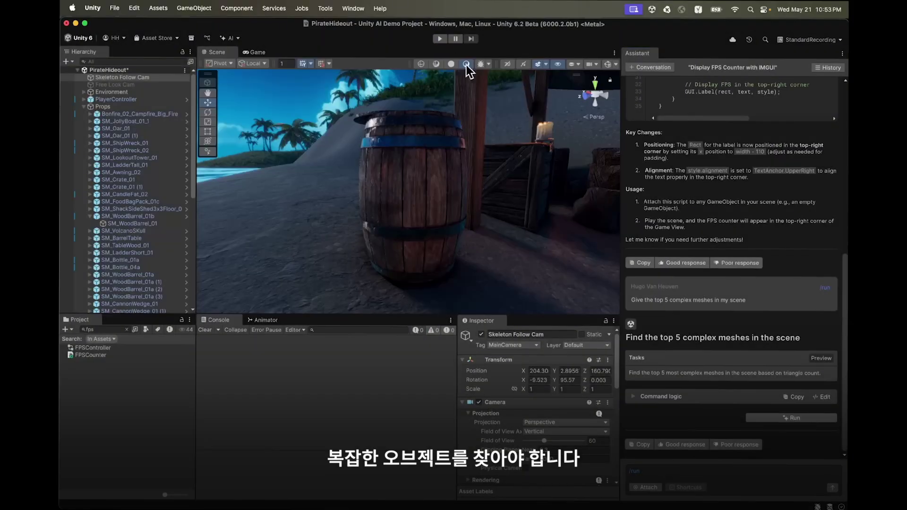
click(795, 419)
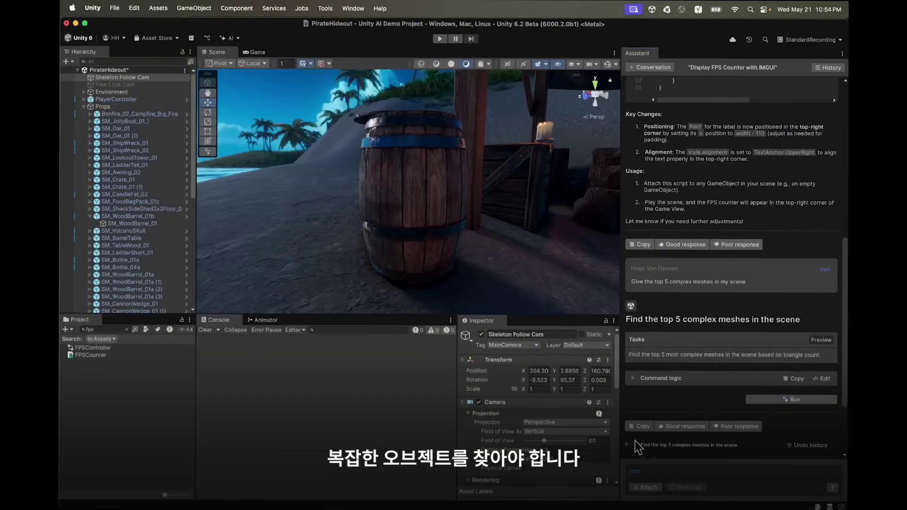
click(641, 445)
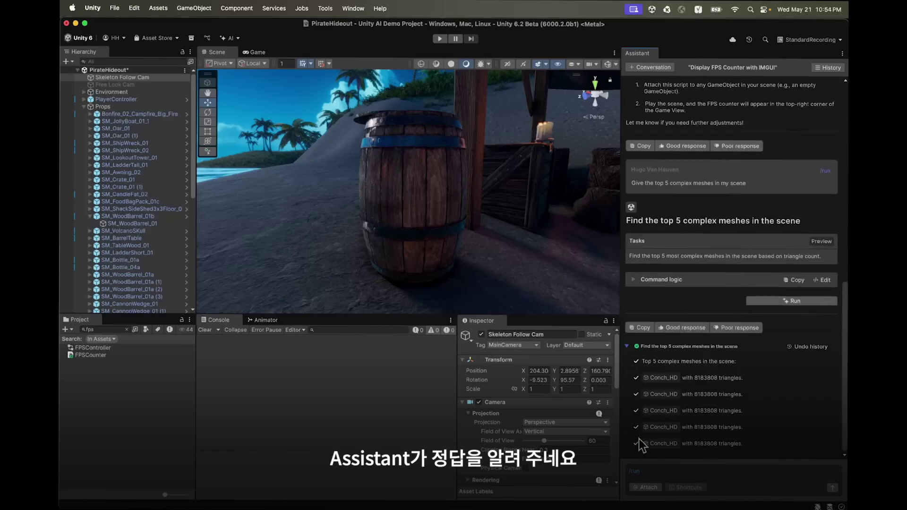
Locate the first listed Conch_HD mesh in the scene and delete the parent Shells group.
click(669, 380)
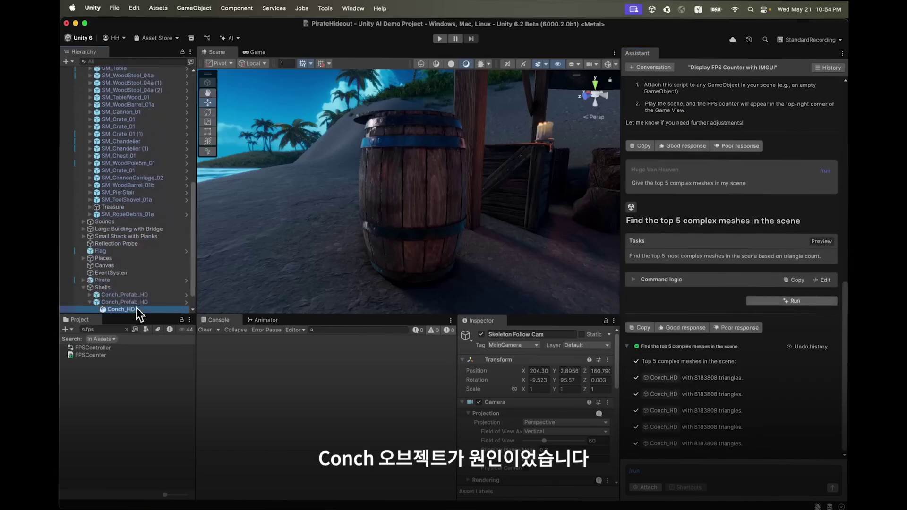
click(135, 310)
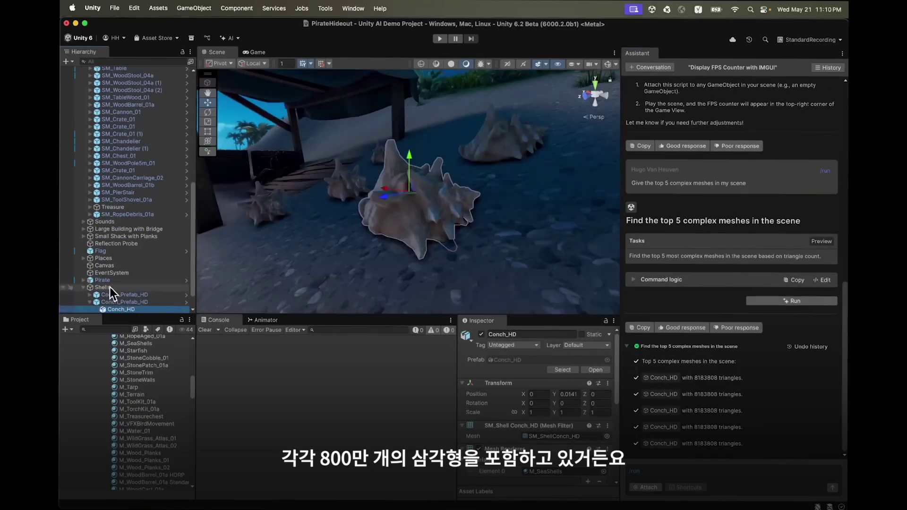
click(110, 288)
key(super+BackSpace)
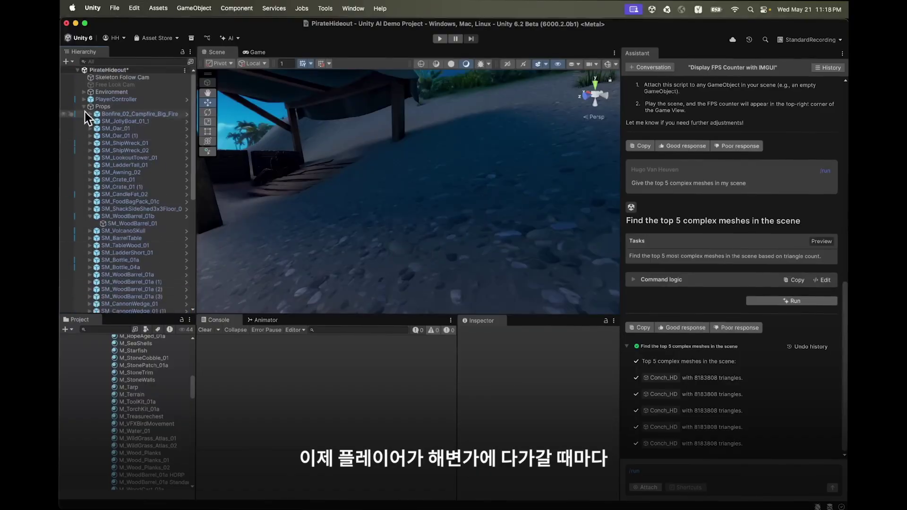
Expand the Environment group and attach its Terrain and Sea objects to the Assistant prompt.
click(84, 95)
click(84, 94)
click(111, 99)
shift+click(106, 106)
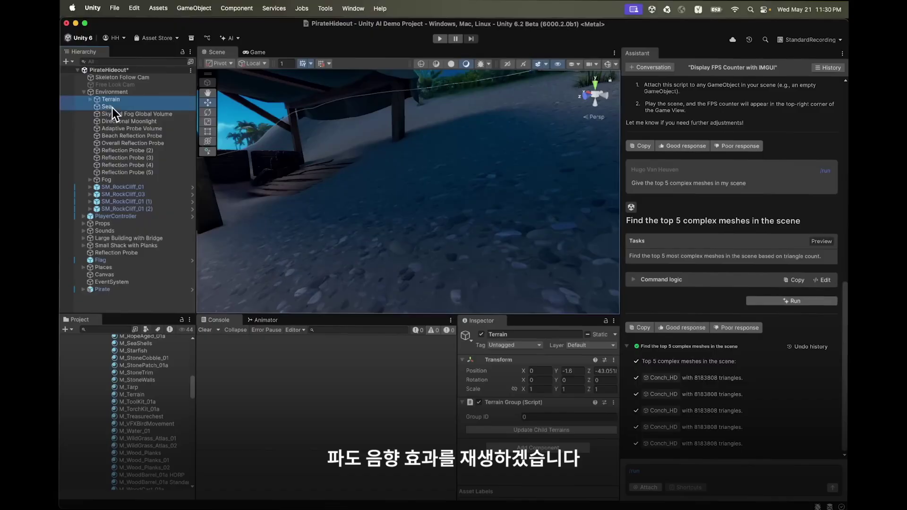
drag(107, 107, 681, 475)
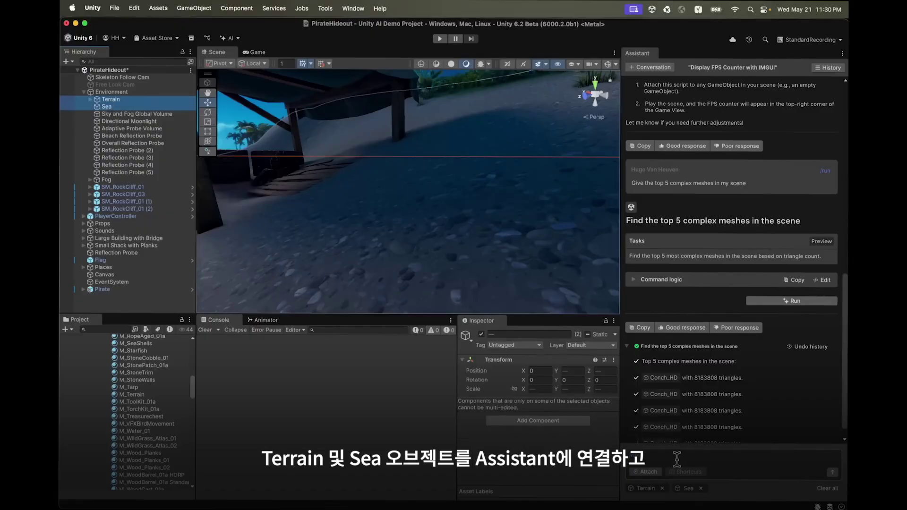
Have the Assistant /run sampling terrain height and placing empty gameobjects named WavesEmitter around sea level, at most 1 every 20 meters, and execute the command.
text(/run sample terrain height, and around sea level, place empty objects named WavesEmitter. Make sure you don't get more than 1 every 20 meters)
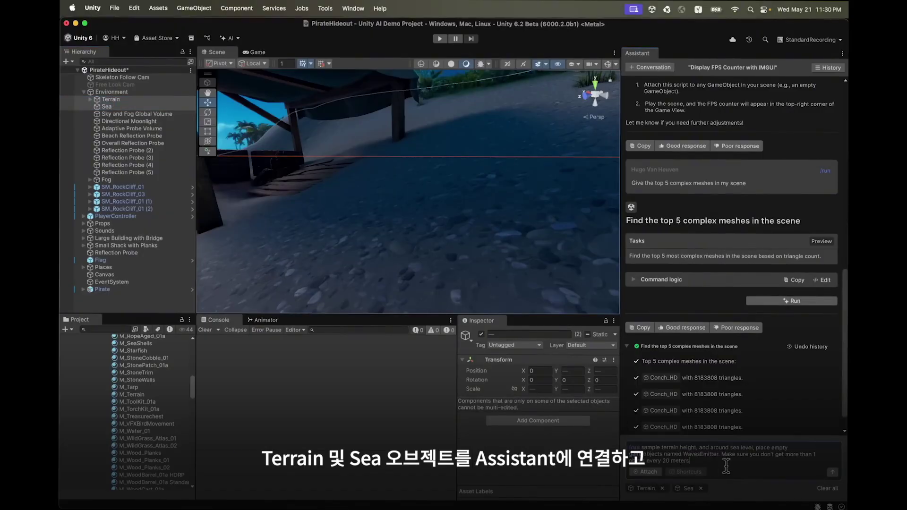
click(832, 474)
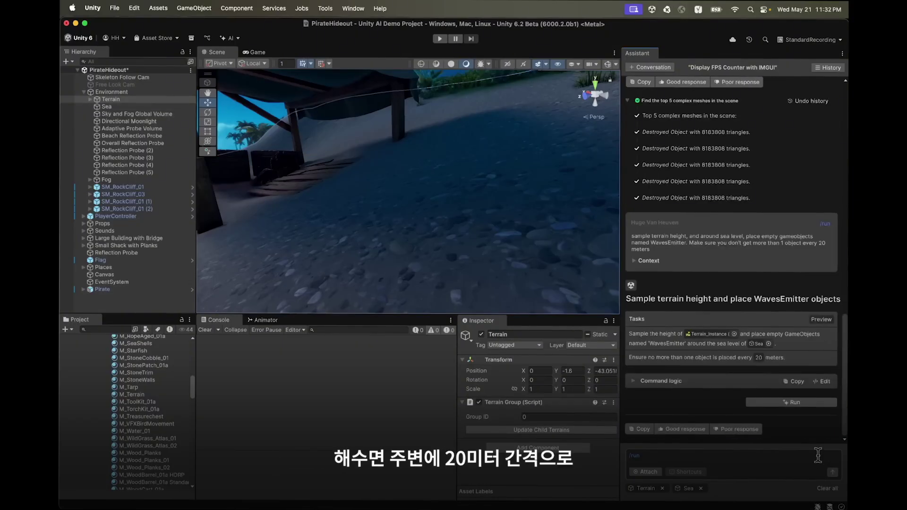
click(800, 403)
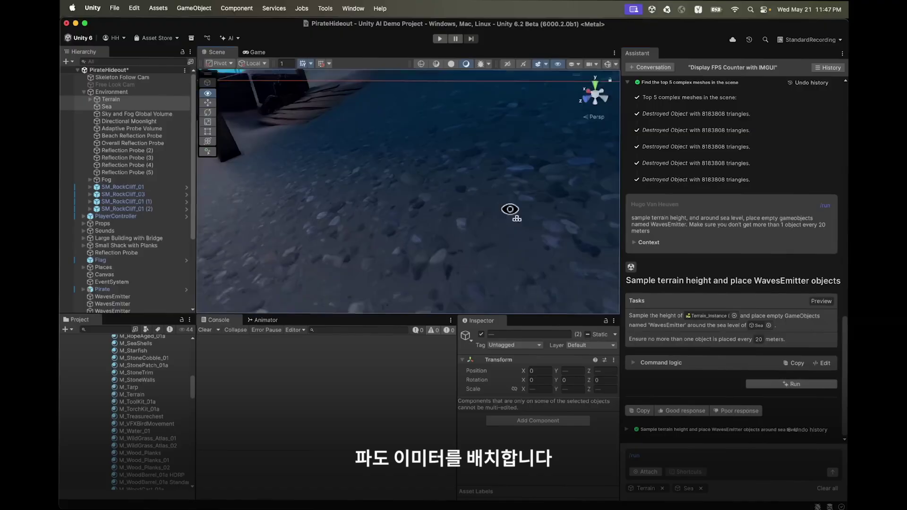
View the whole island from above and step through the WavesEmitter objects to check their placement.
alt+drag(513, 208, 377, 333)
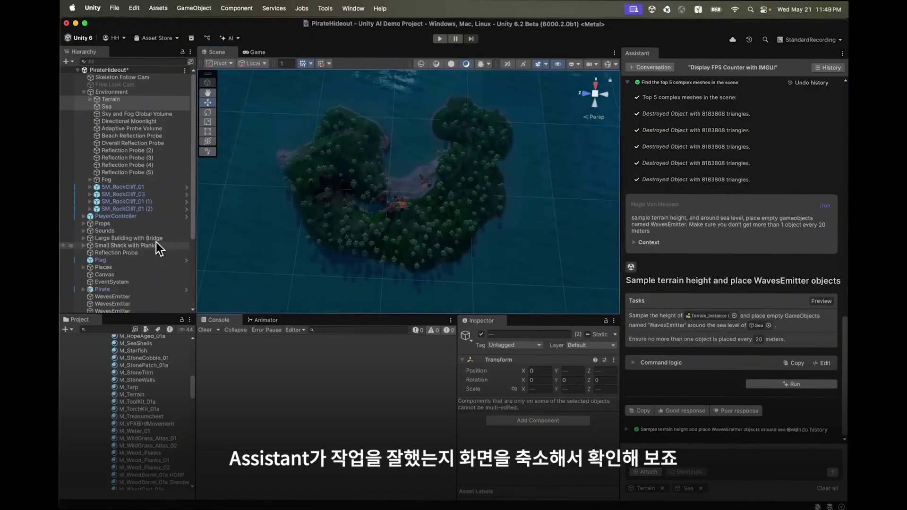
scroll(141, 217, down, 5)
click(136, 195)
key(Down)
key(Down)
key(Down)
key(Down)
key(Down)
key(Down)
key(Down)
key(Down)
key(Down)
key(Down)
key(Down)
key(Down)
key(Down)
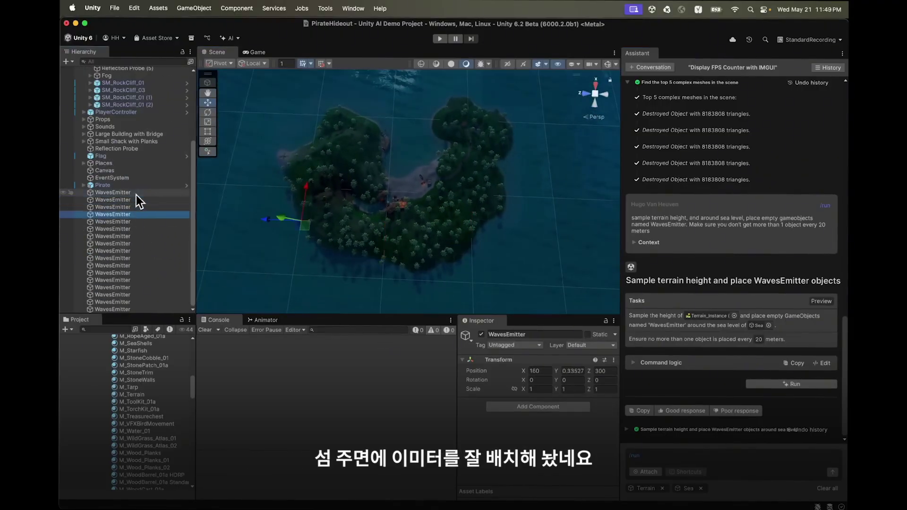
key(Down)
key(Down)
key(Down)
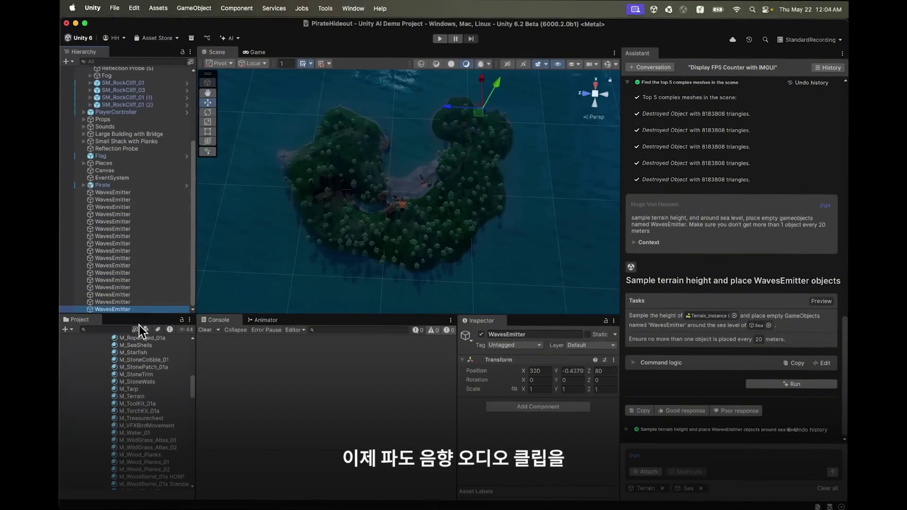
Add the Wave Sounds clip to the first WavesEmitter as an Audio Source and enable Loop.
scroll(140, 396, down, 10)
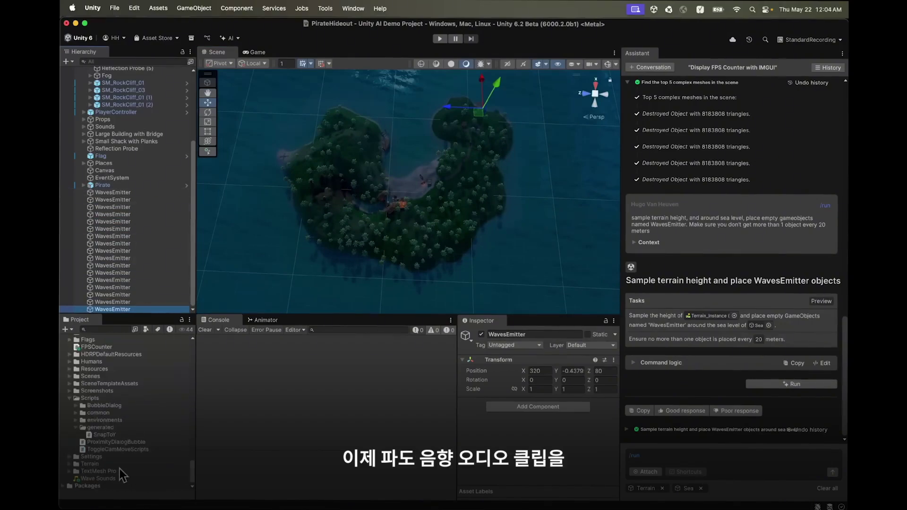
drag(114, 478, 132, 202)
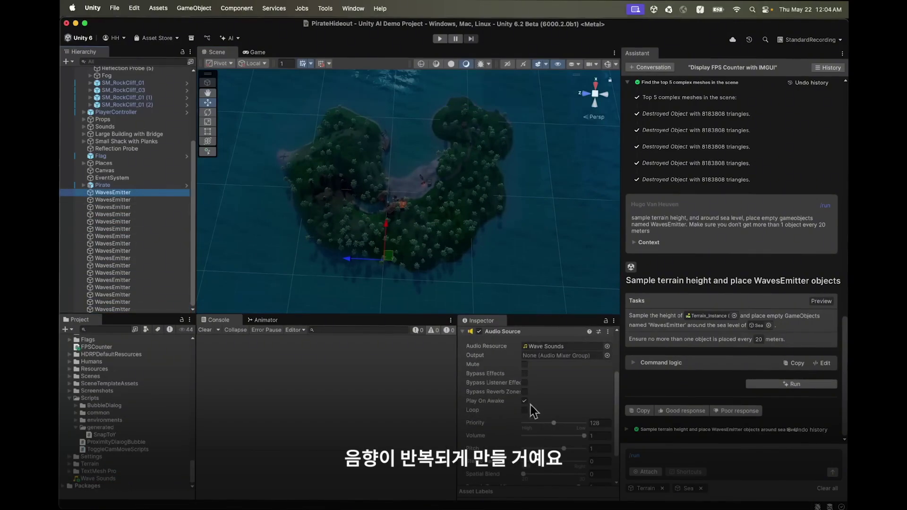
click(526, 409)
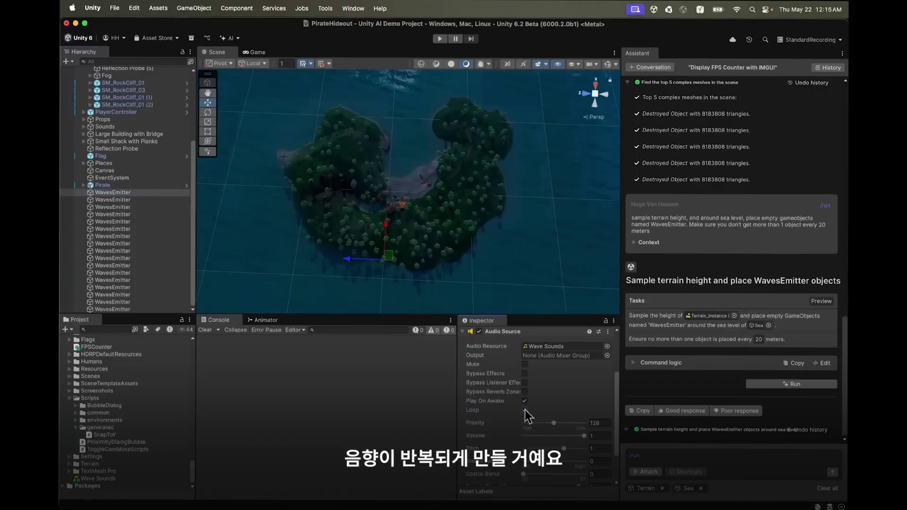
Create a prefab from the first WavesEmitter in the Assets folder and name it WavesEmitterPrefab.
click(124, 192)
drag(122, 374, 124, 476)
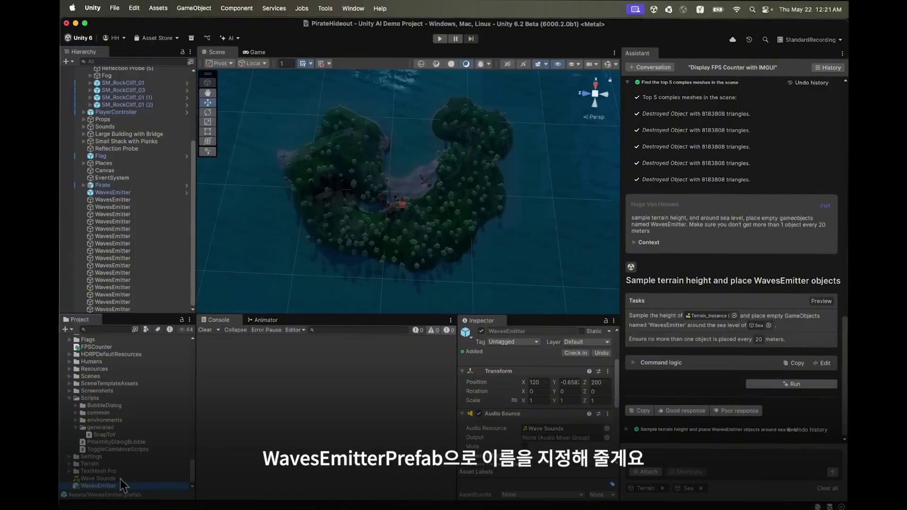
click(105, 486)
click(106, 485)
text(WavesEmitterPrefab)
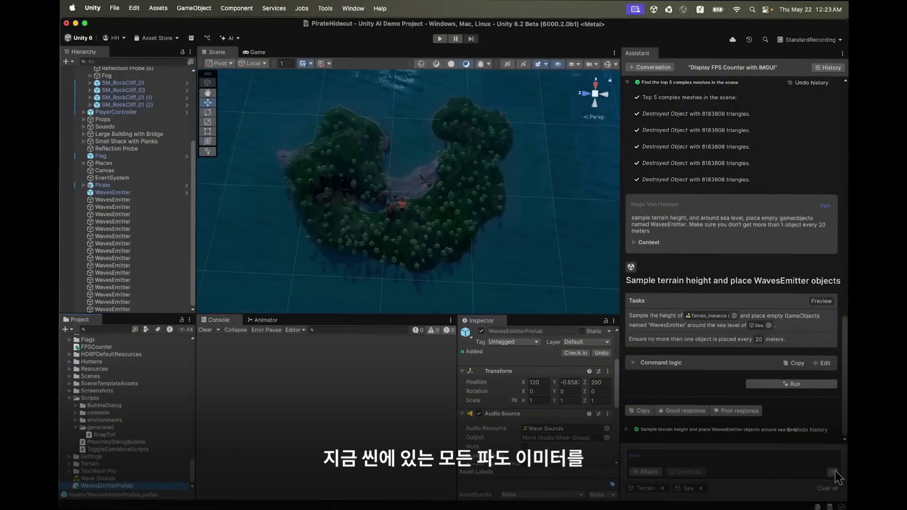
With only WavesEmitterPrefab attached, ask the Assistant with /run to replace all WavesEmitter objects, move them under Sounds without cloning, and affix their quadrant to the names.
click(726, 476)
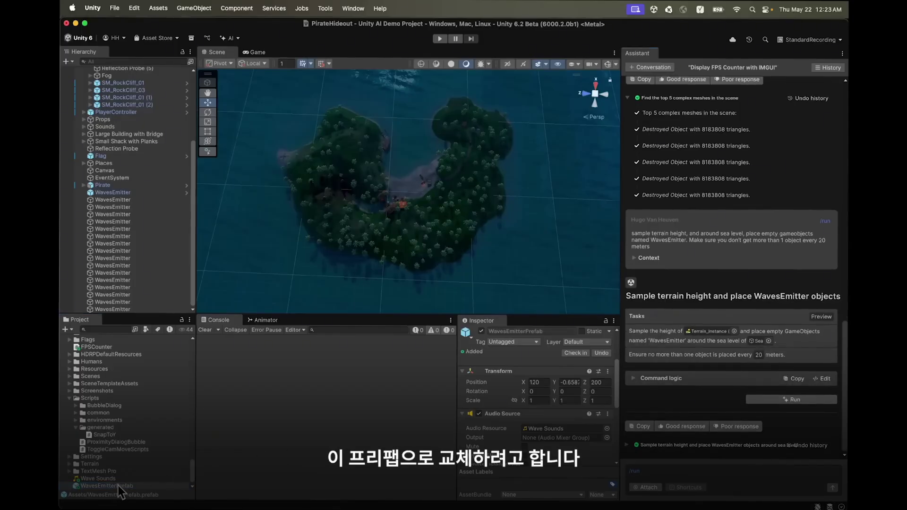
drag(102, 486, 714, 472)
text(/run find all objects with WavesEmitter in their name in the hierarchy and replace them with the attached prefab. Don't make clones, keep the prefab reference. Move all those objects under the Sounds gameObject. Rename those objects by affixing their name with what quadrant they fall in respect to their parent)
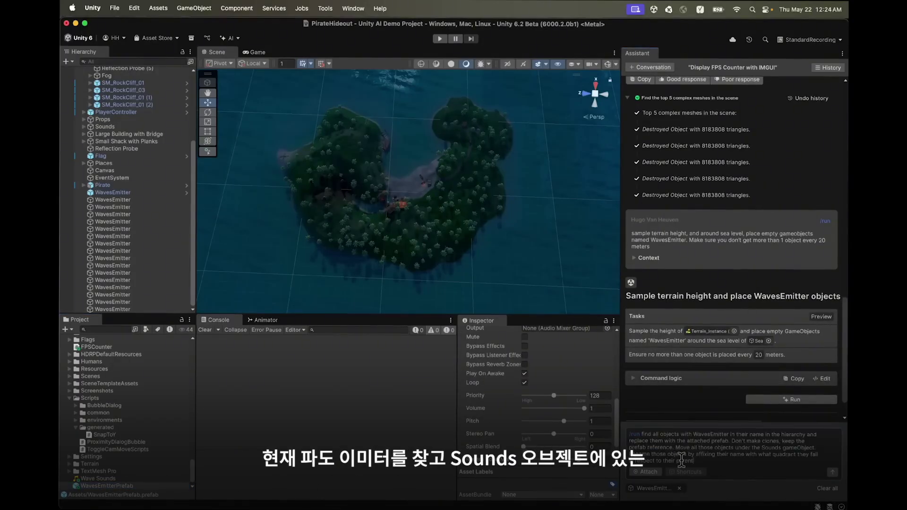
click(832, 474)
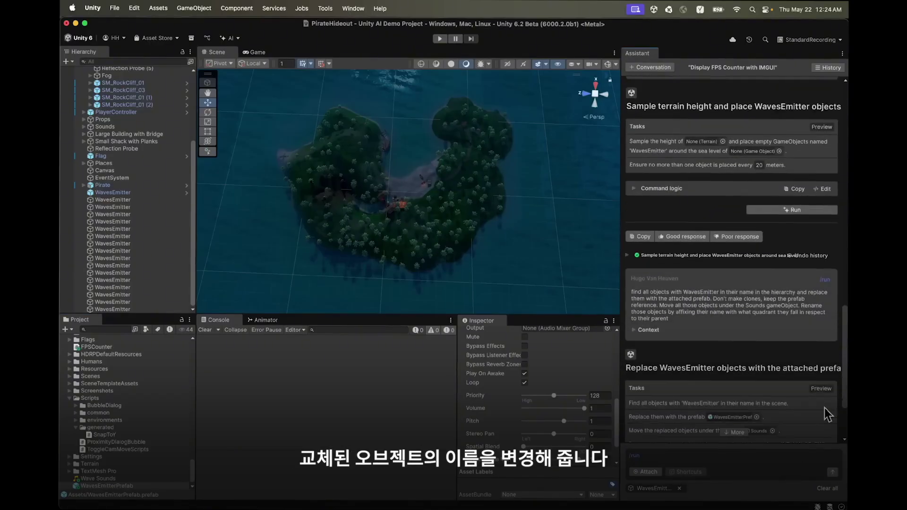
Run the Assistant's WavesEmitter replacement command and expand the Sounds group to check the replaced objects.
click(817, 404)
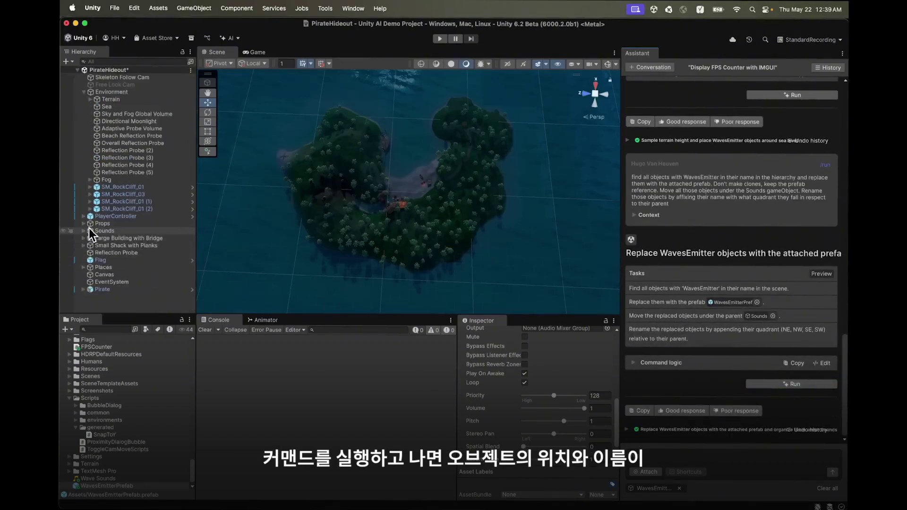
click(84, 231)
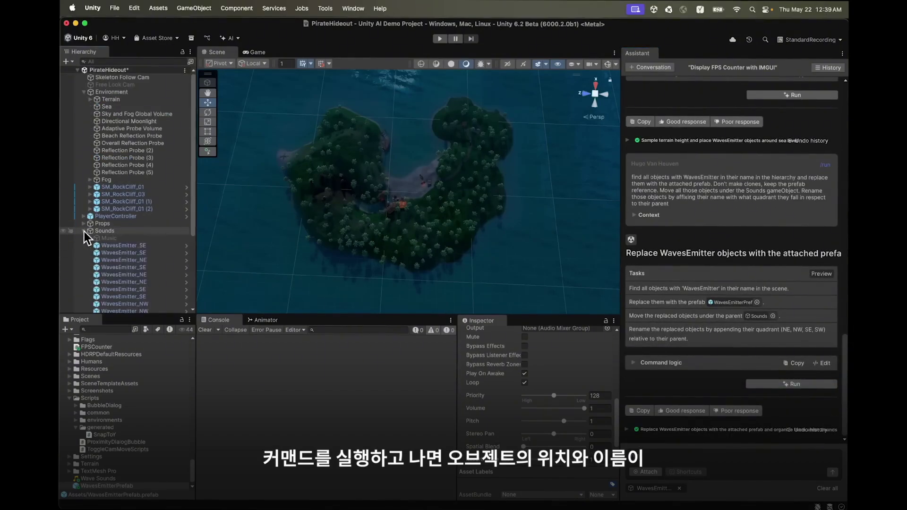
scroll(84, 231, down, 4)
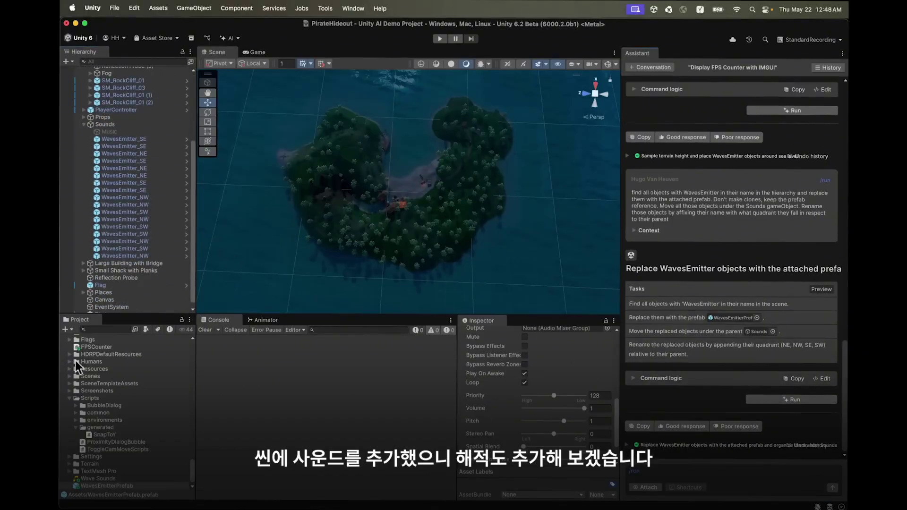
Attach all pirate prefabs from base_mesh_pirate_3 to base_mesh_pirate_giant in Humans > Pirate Prefabs to the Assistant prompt.
click(75, 361)
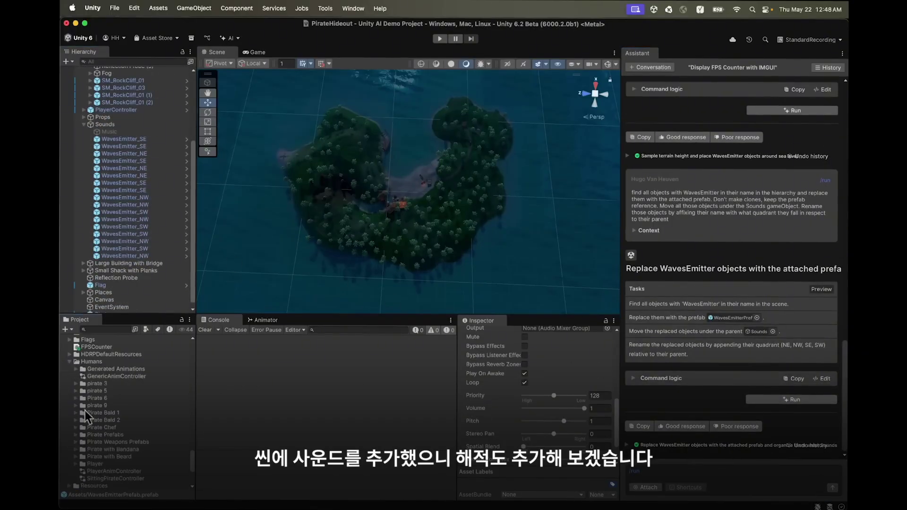
click(90, 435)
scroll(90, 434, down, 2)
click(110, 417)
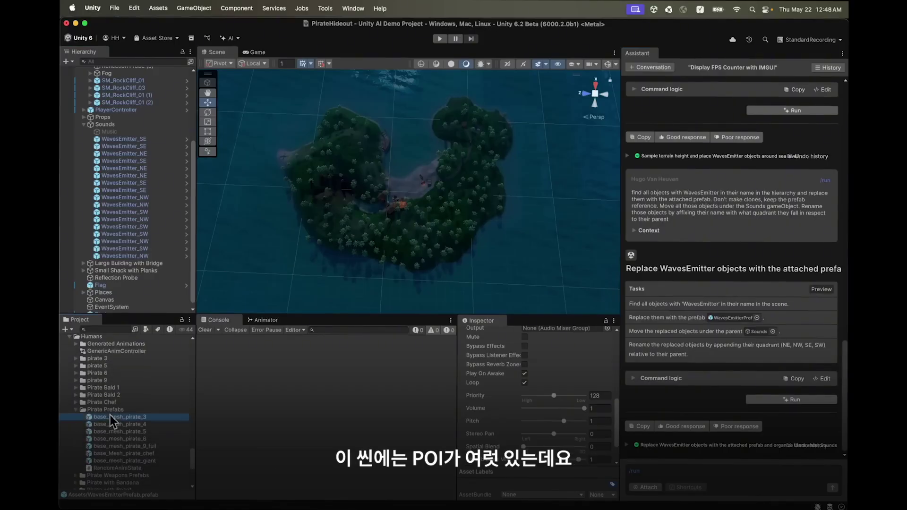
shift+click(114, 458)
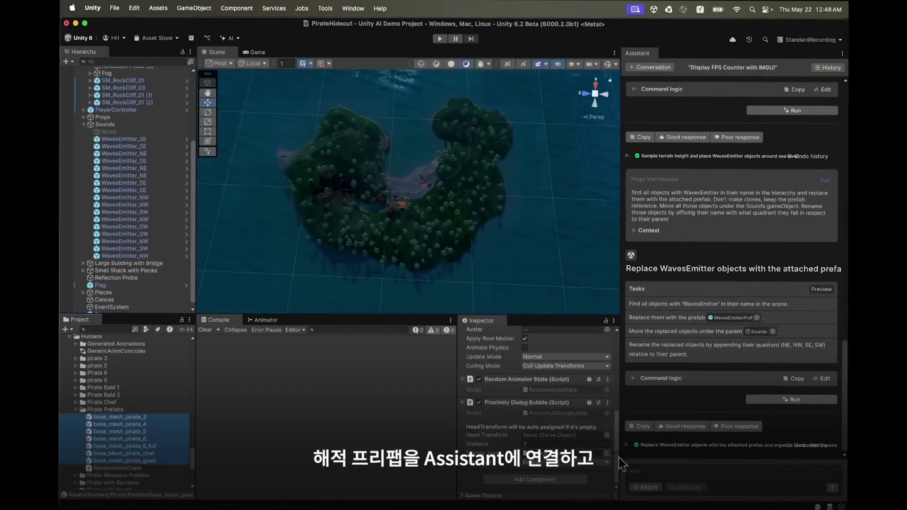
drag(624, 458, 667, 469)
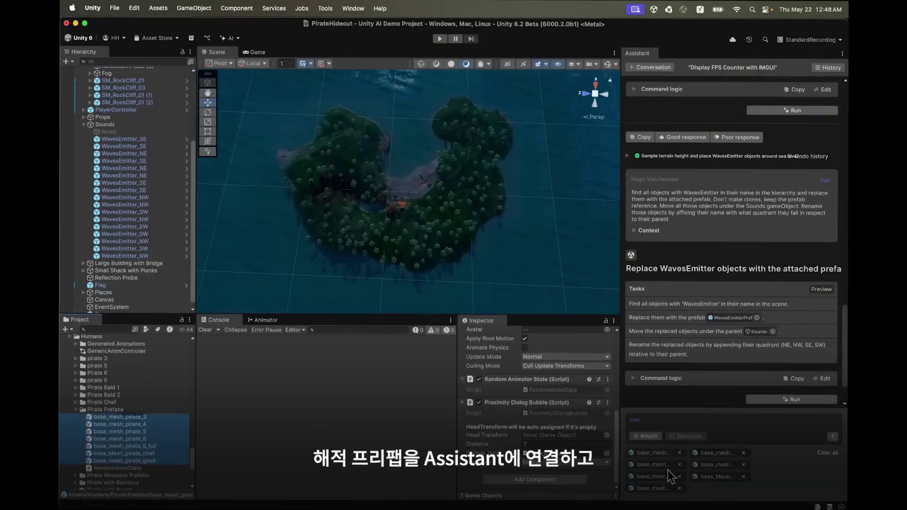
Have the Assistant /run spawning a pirate at any gameobject starting with POI, using prefabs without clones or repeated pirates, and execute the command.
click(670, 422)
text(spawn a pirate at any gameobject starting with POI in the scene. Don't spawn the same pirate twice. Use the prefabs don't make clones)
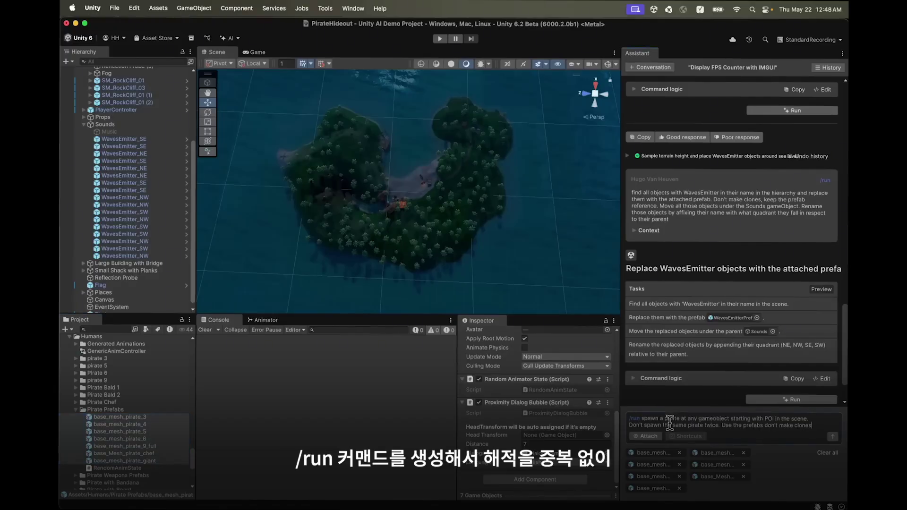
click(832, 435)
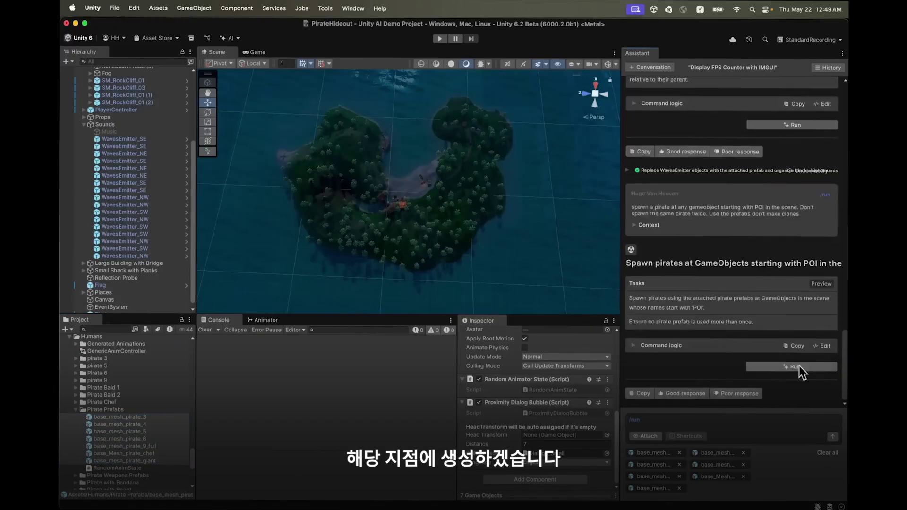
click(798, 366)
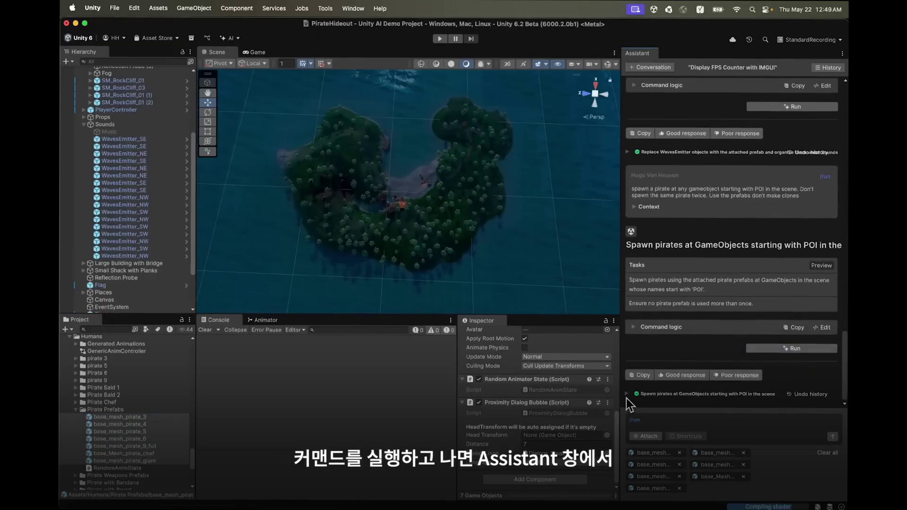
Expand the spawn results, locate POI Marker Bonfire 2, and inspect the pirates around the bonfire in the scene.
click(626, 394)
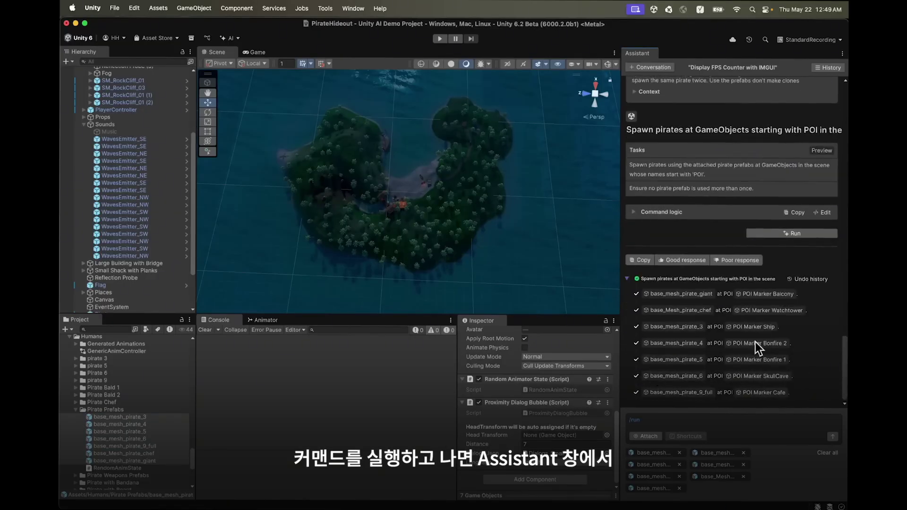
click(756, 342)
click(127, 309)
key(f)
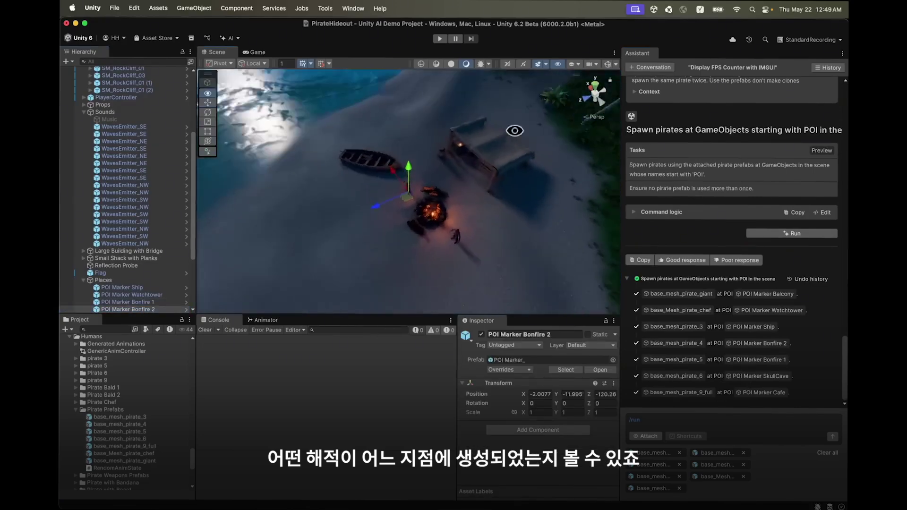
alt+drag(509, 199, 406, 175)
Start a new Assistant conversation and attach the Dialogs_Small file used by the bonfire pirate's Proximity Dialog Bubble script.
click(641, 68)
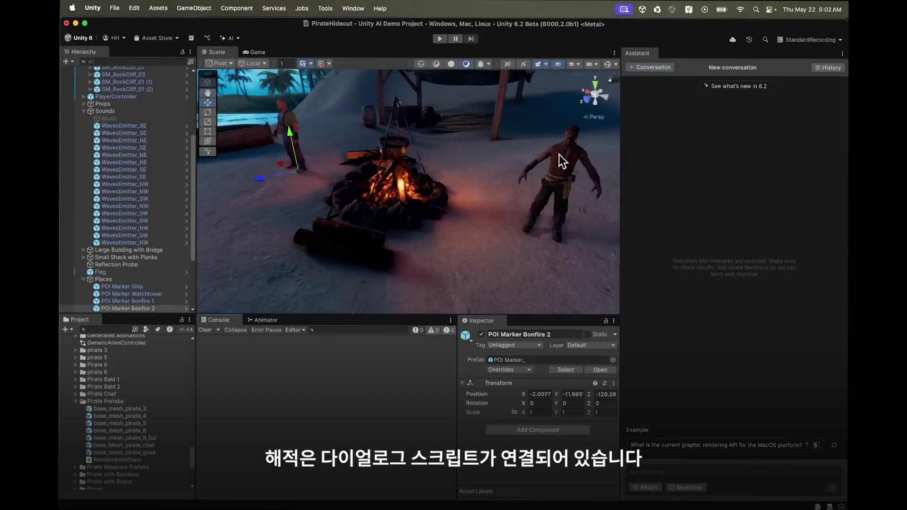
click(561, 160)
scroll(532, 396, down, 5)
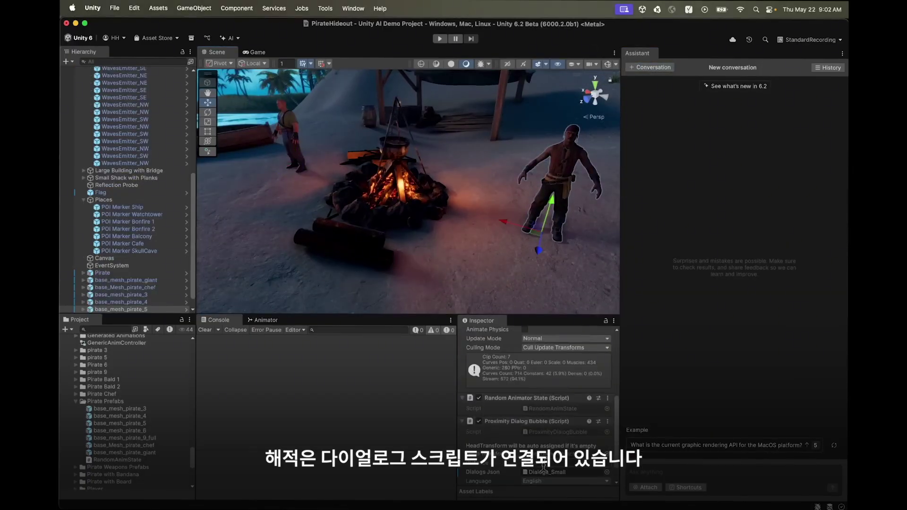
click(544, 472)
click(126, 488)
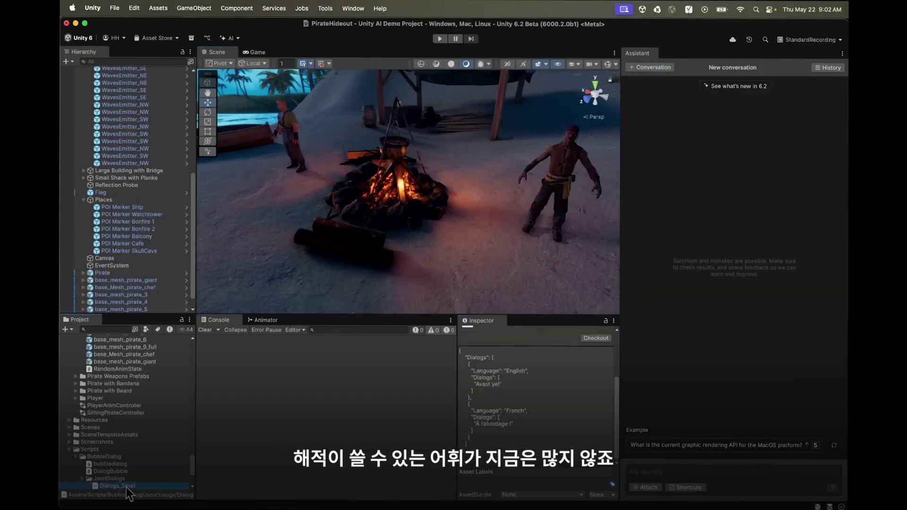
drag(123, 486, 695, 469)
Ask the Assistant with /run to make a new Dialog json in the same folder with more pirate barks in English, French, Spanish, German, Italian.
click(693, 472)
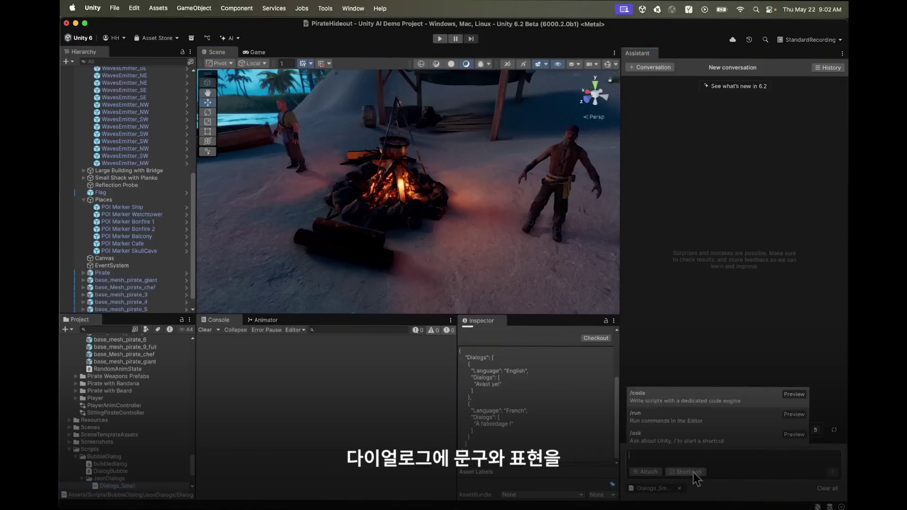
click(677, 423)
text(Make a new Dialog json from this example. Include more pirate barks in these languages: English, French, Spanish, German, Italian. Please write the whole json content in a string, don't use JsonUtility.ToJson. Write the new file to the same folder as the attached script)
click(832, 473)
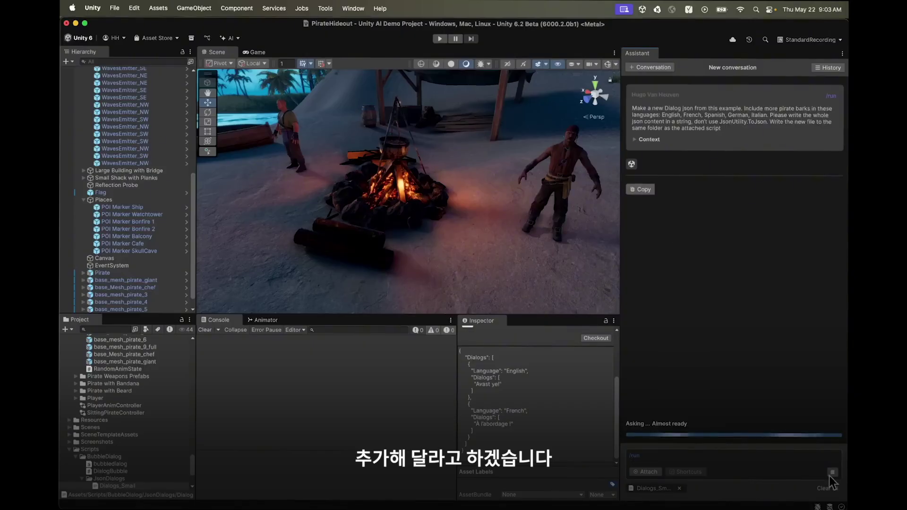
Run the Assistant's dialog-creation command and inspect the contents of the new Dialogs_Extended file.
click(804, 291)
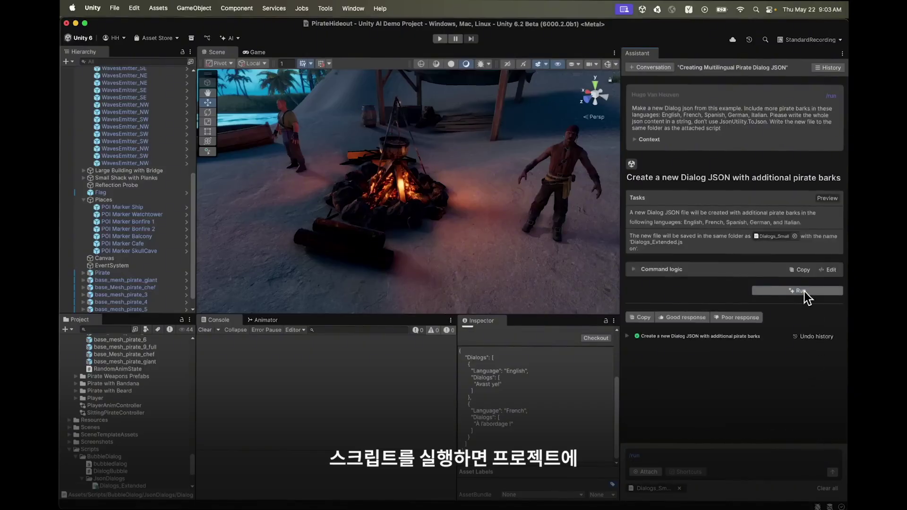
click(135, 486)
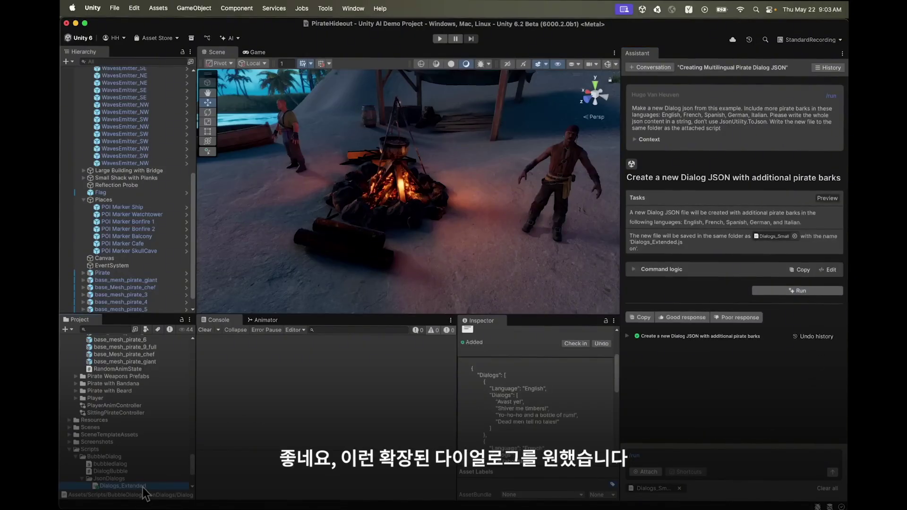
Review the Dialogs_Extended content and assign it as Dialogs Json on all pirates from base_mesh_pirate_giant to base_mesh_pirate_9_full.
scroll(539, 402, down, 10)
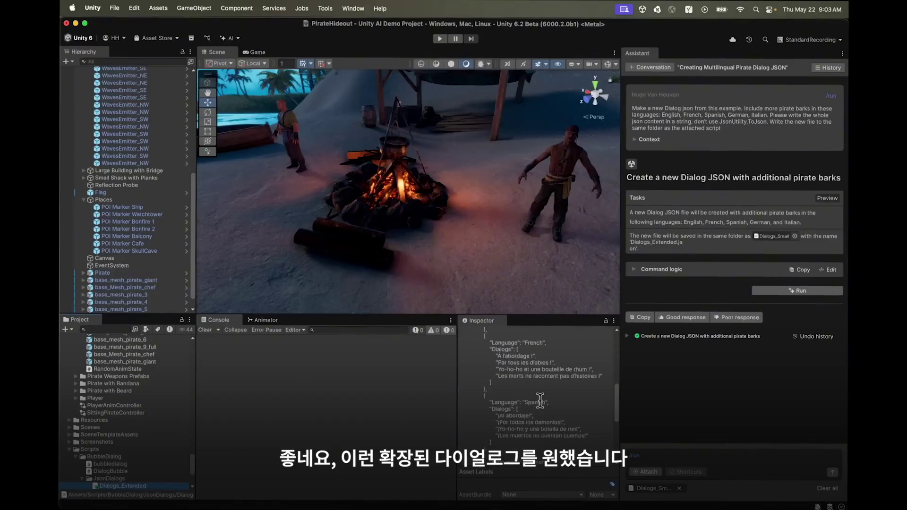
click(126, 279)
scroll(126, 279, down, 1)
shift+click(123, 308)
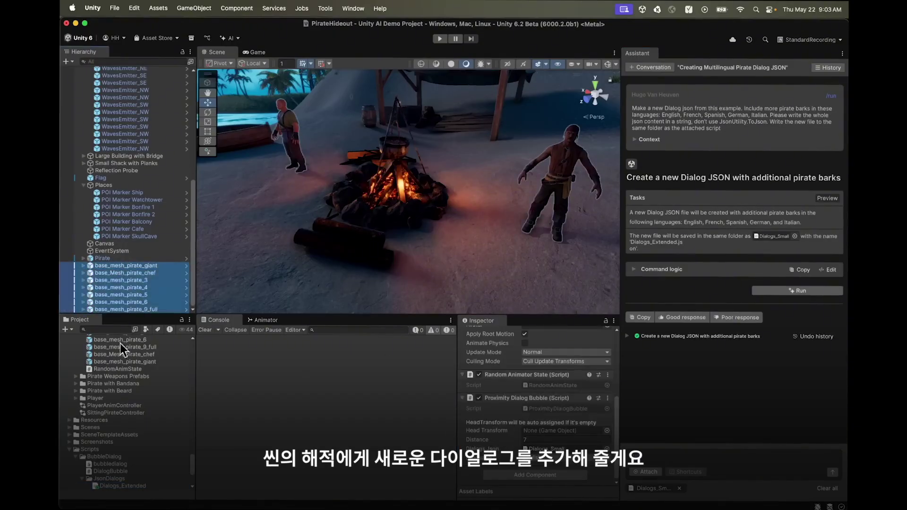
drag(142, 487, 494, 468)
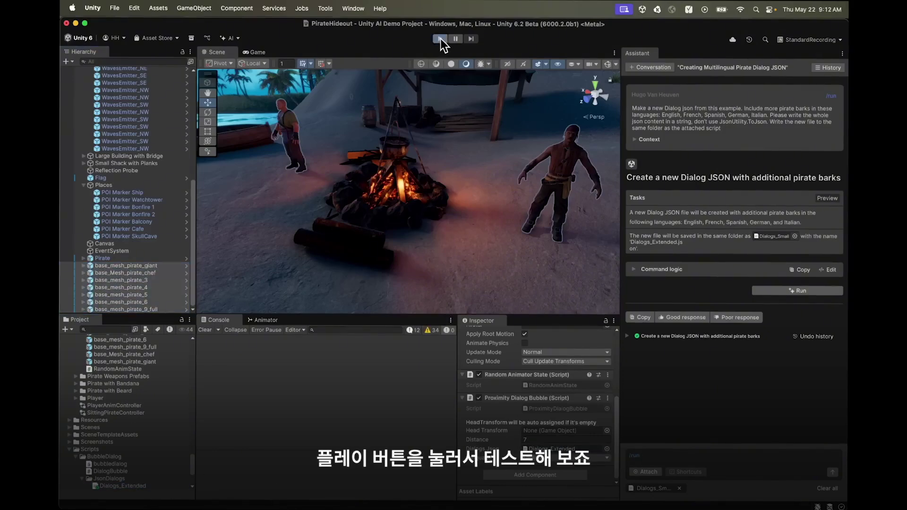
Play the scene and walk the character up to the bonfire pirates to test their English barks.
click(440, 39)
key(w)
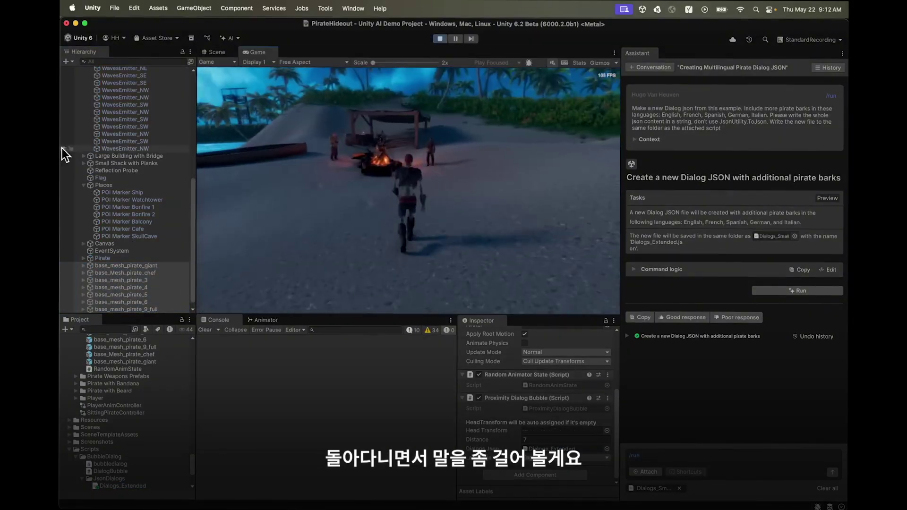
key(w)
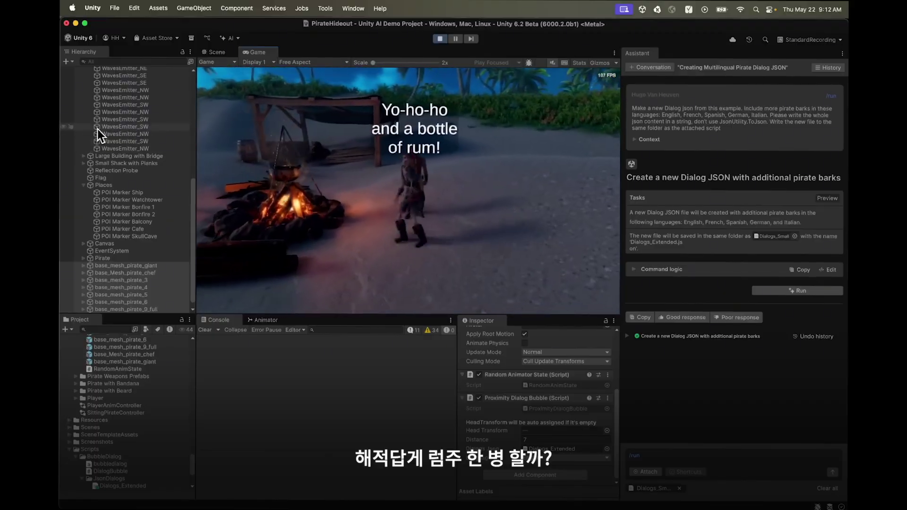
key(w)
key(w)
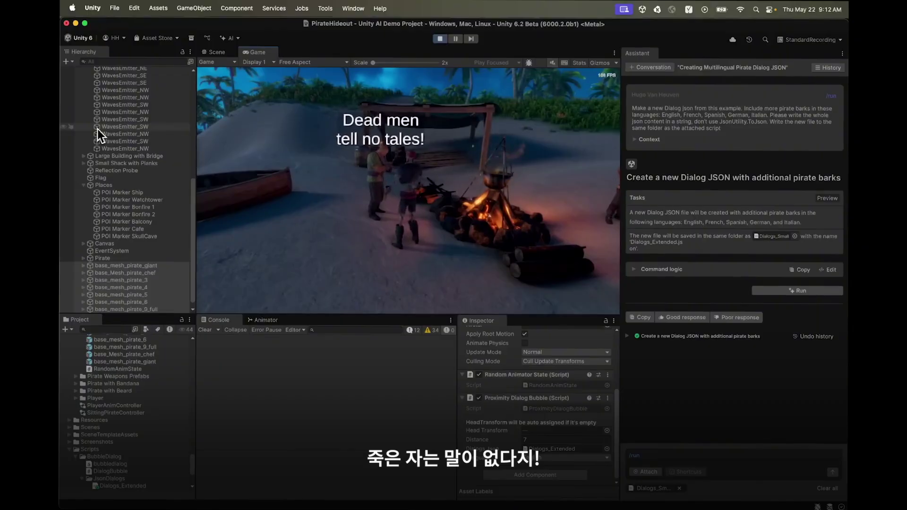
Set the selected pirates' dialog Language to French and walk to the other bonfire pirate to test it.
click(575, 458)
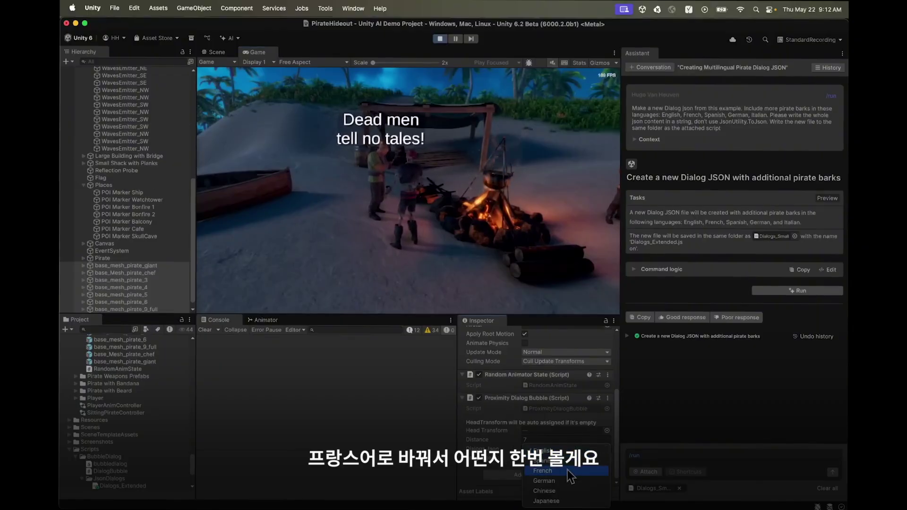
click(566, 471)
key(d)
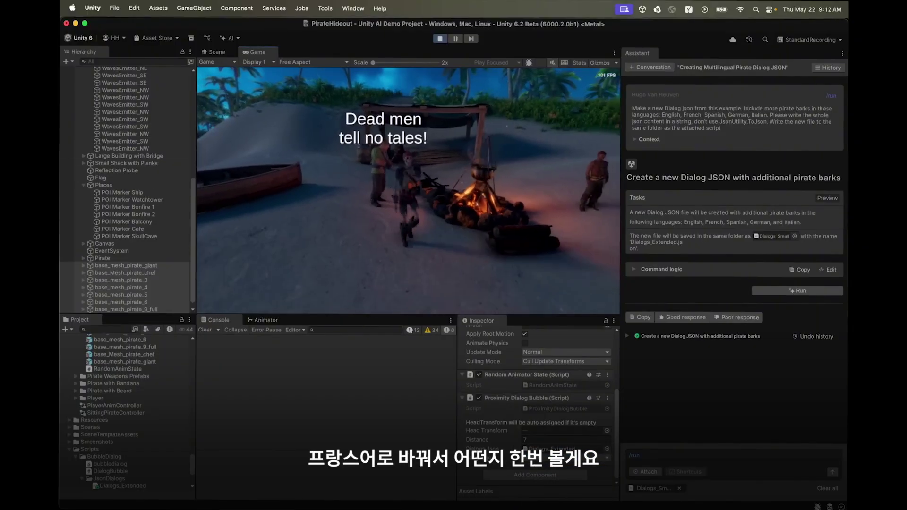
key(d)
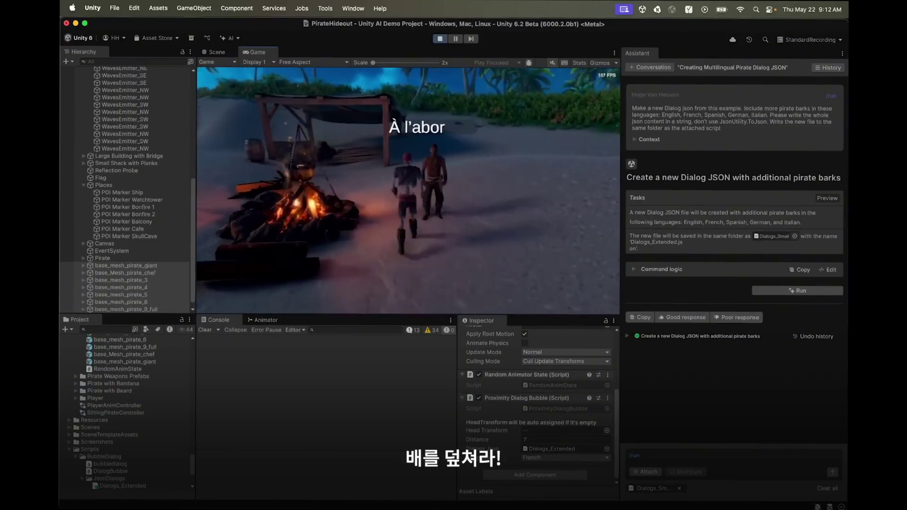
key(a)
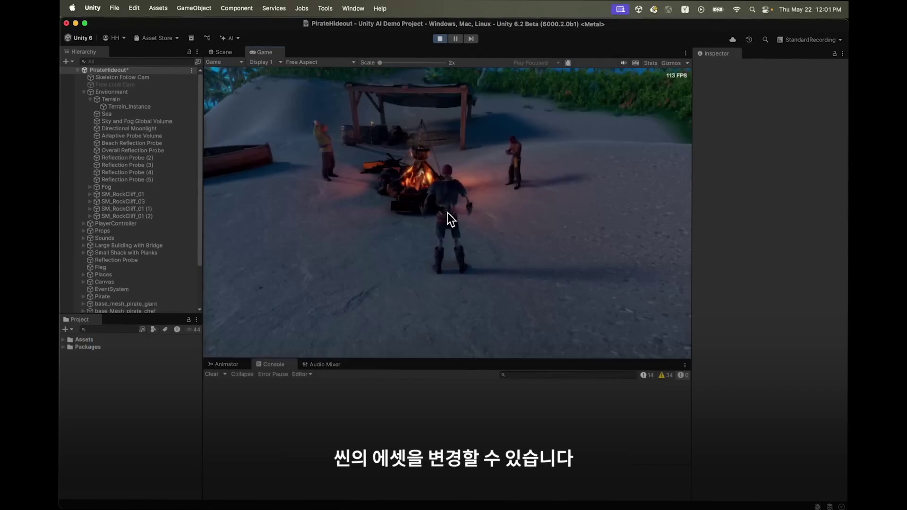
Walk the character from the bonfire to the edge of the grass to examine its ground texture.
key(d)
key(w)
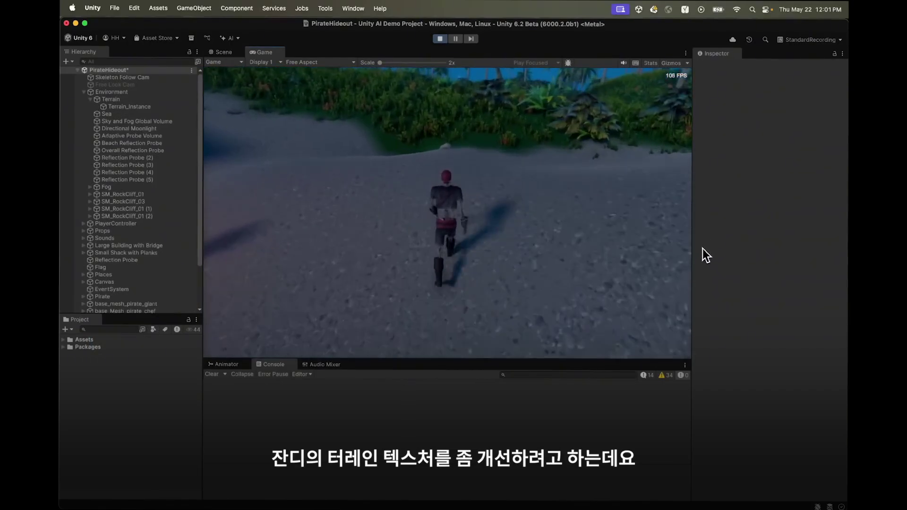
key(w)
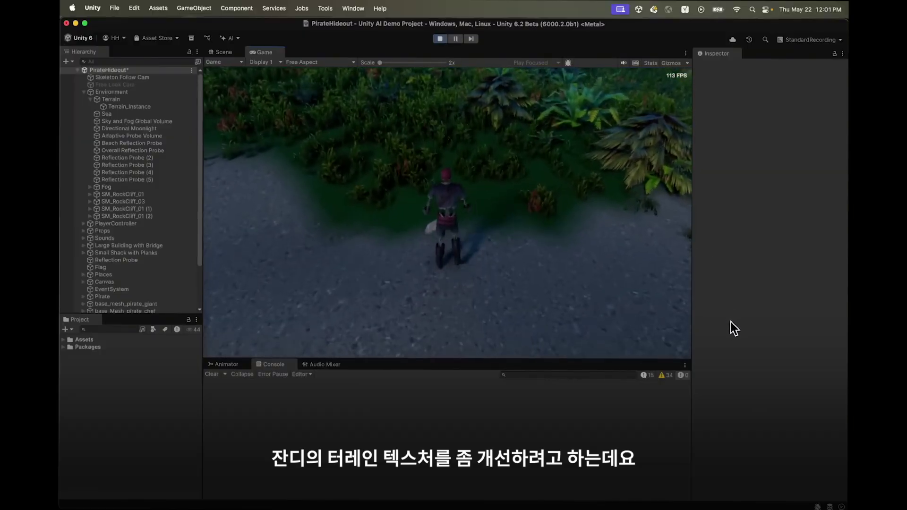
In the Scene view, select Terrain_Instance and open its GrassLayer To Change terrain layer asset.
click(232, 52)
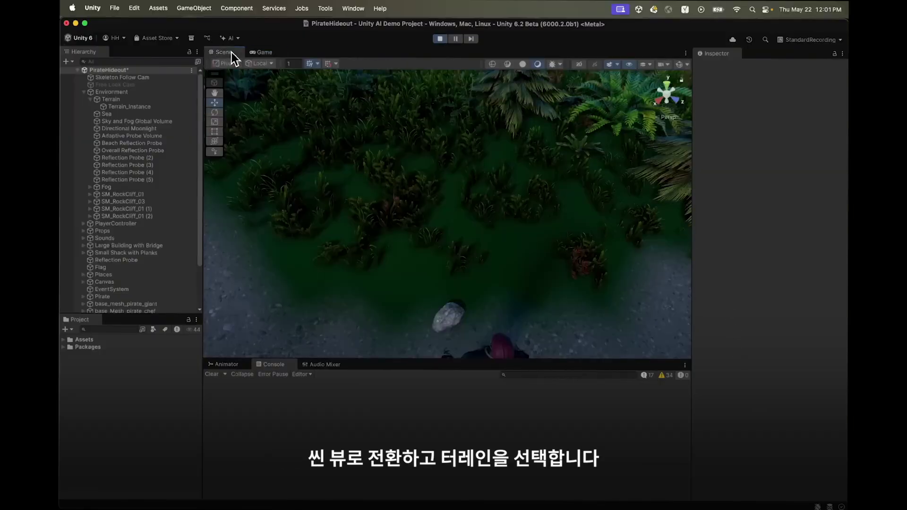
click(143, 108)
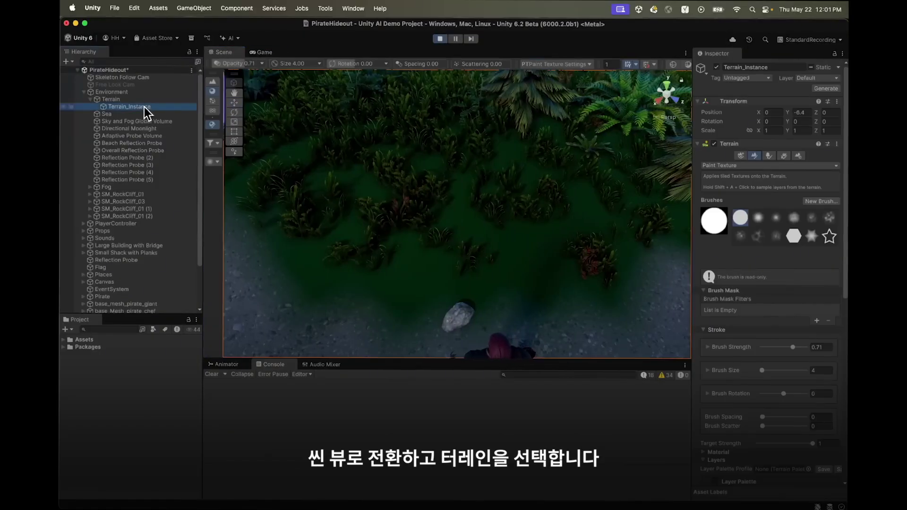
scroll(777, 222, down, 10)
click(770, 211)
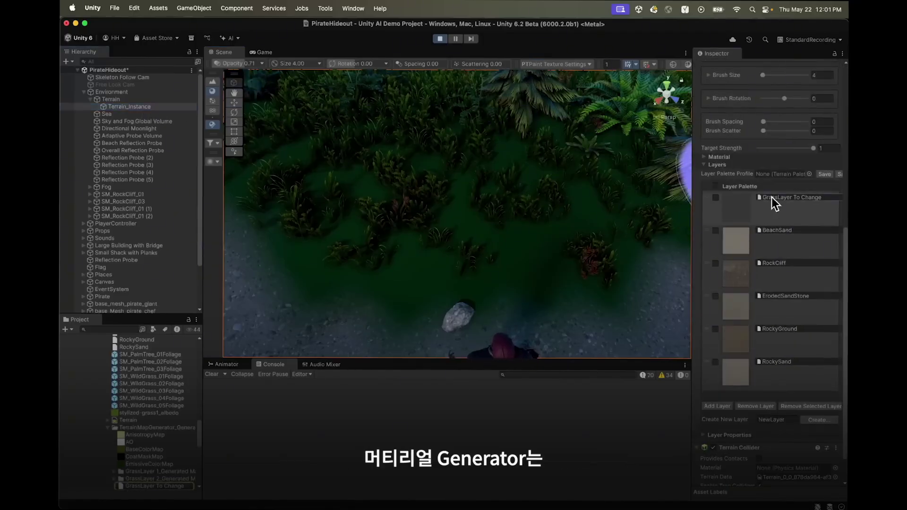
click(163, 485)
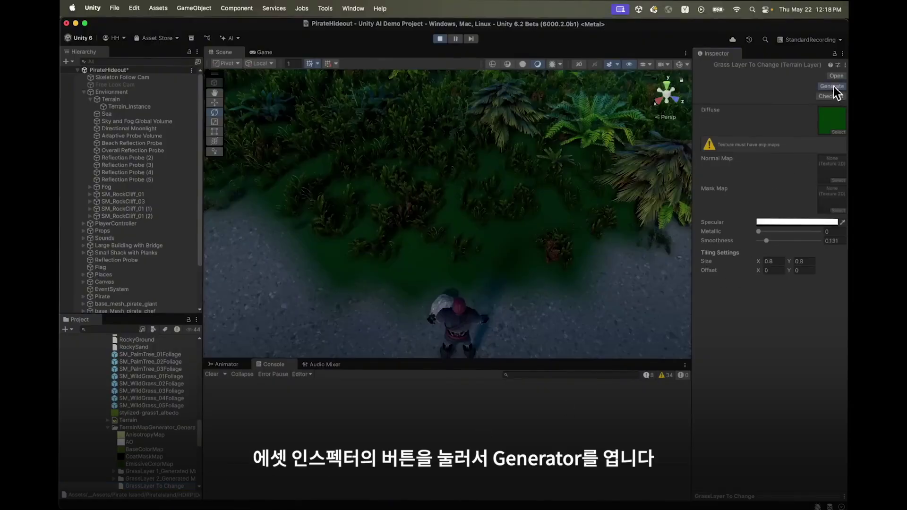
Generate textures for the grass layer from the prompt "Dark green grass" and apply the second result.
click(832, 87)
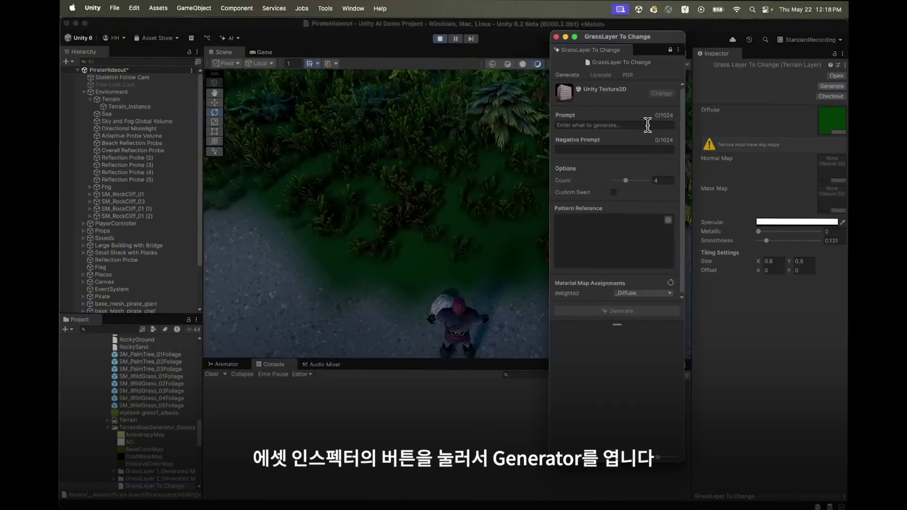
text(Dark green grass)
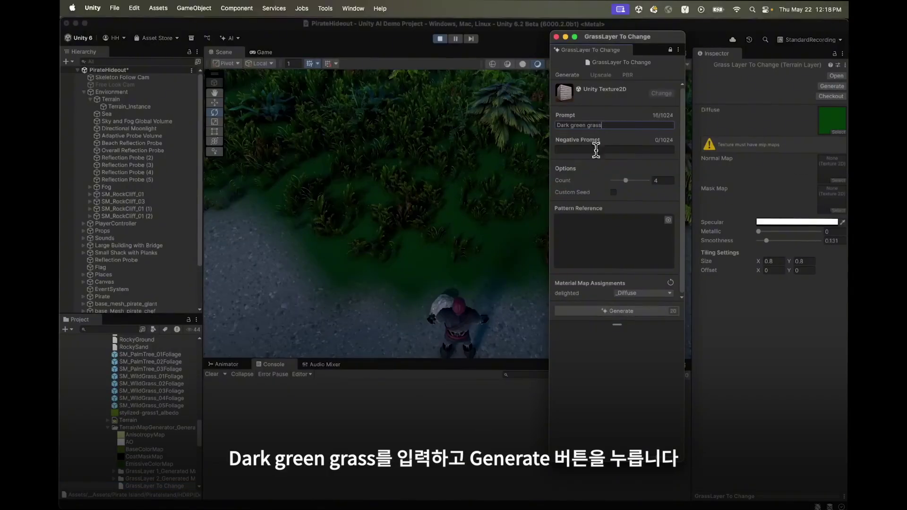
click(621, 311)
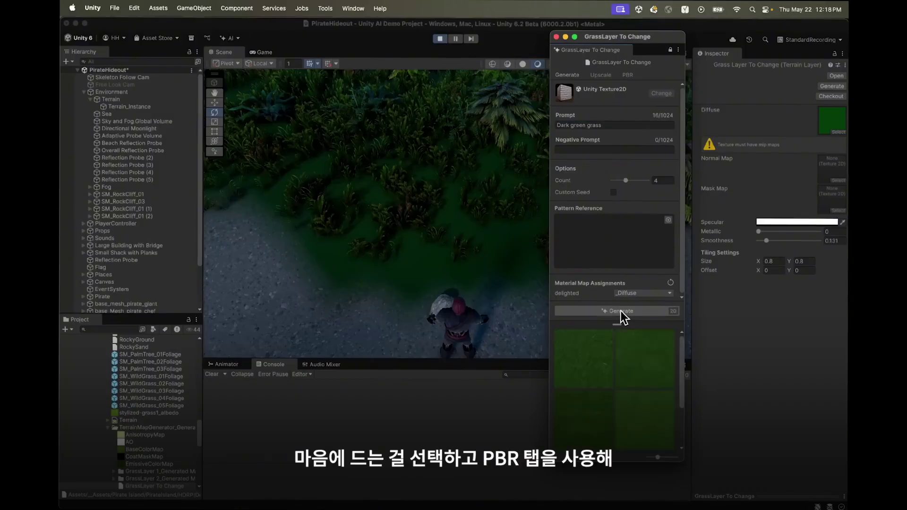
click(629, 356)
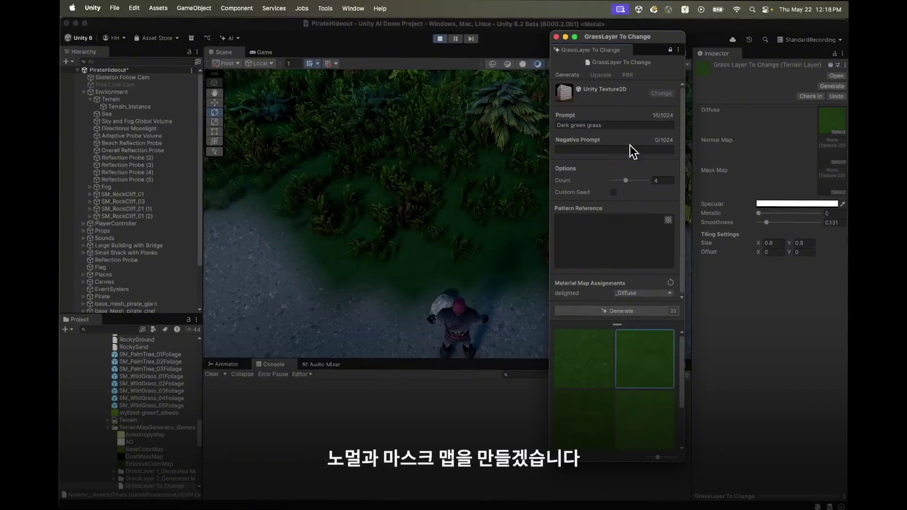
Generate PBR normal and mask maps for the grass layer, close the generator and return to the Game view.
click(628, 75)
click(617, 307)
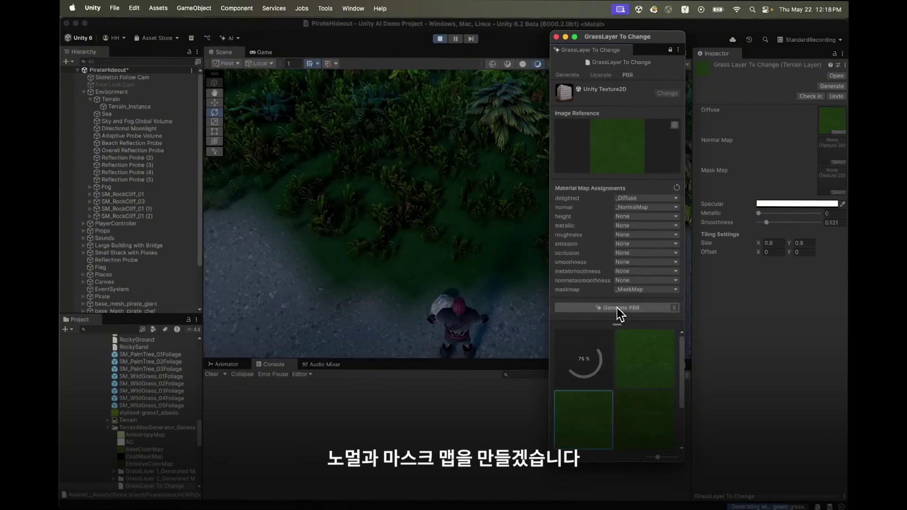
click(557, 37)
click(264, 52)
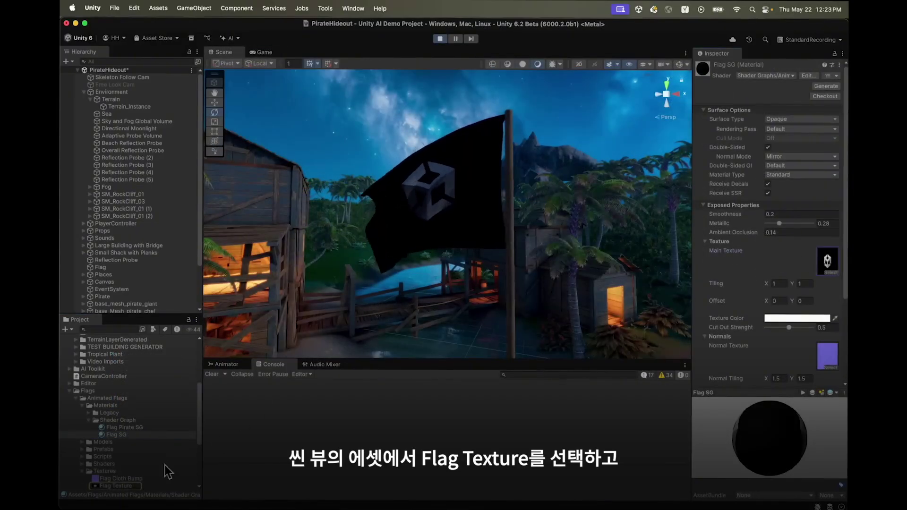
Open the generator for the Flag Texture asset and choose the Anime model.
click(113, 486)
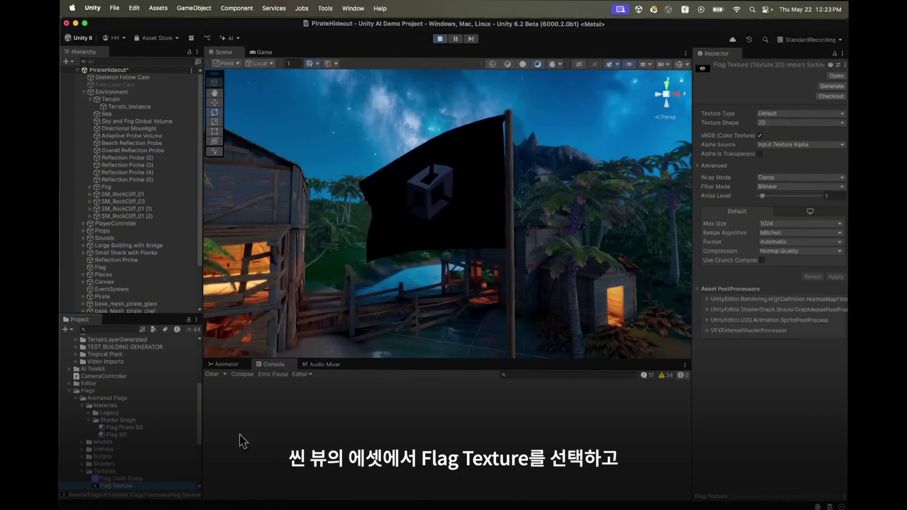
click(831, 86)
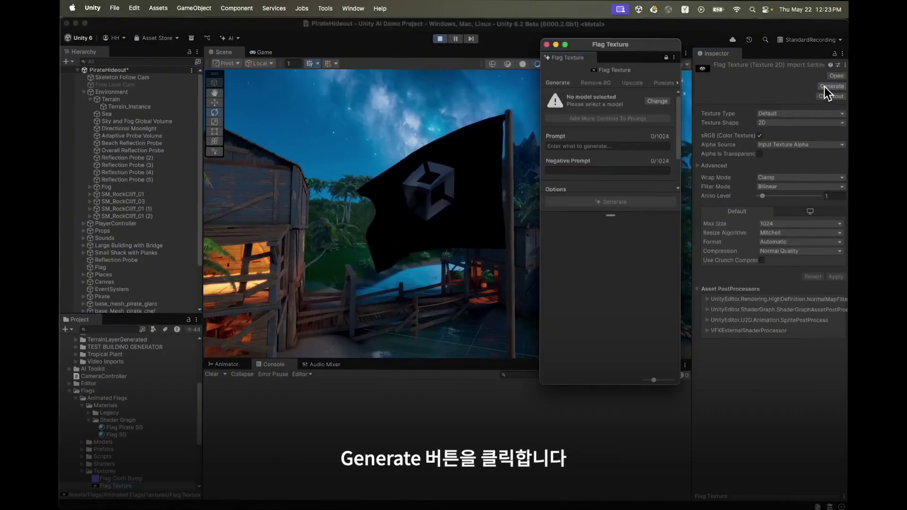
click(657, 101)
click(636, 265)
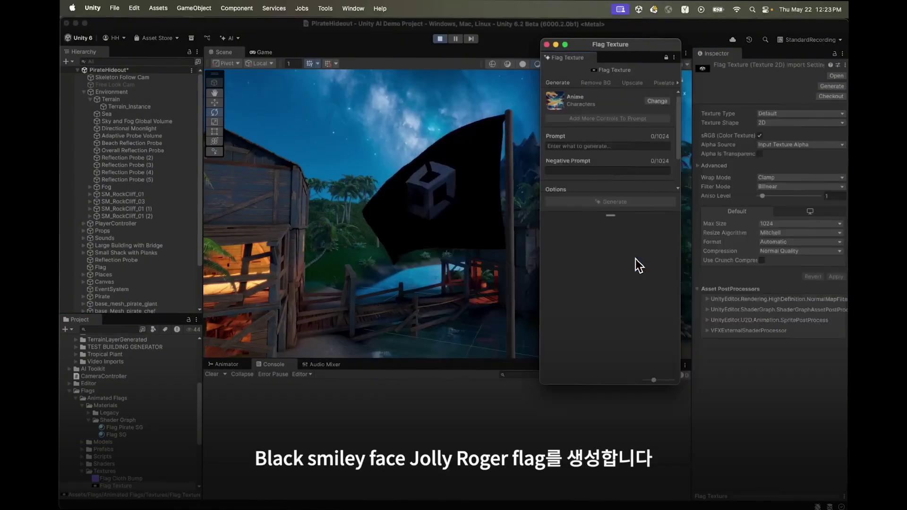
Generate from the prompt "Black smiley face jolly roger flag." and replace Flag Texture with the first result, a smiley on crossed white bands.
click(606, 146)
text(Black smiley face jolly roger flag.)
click(612, 202)
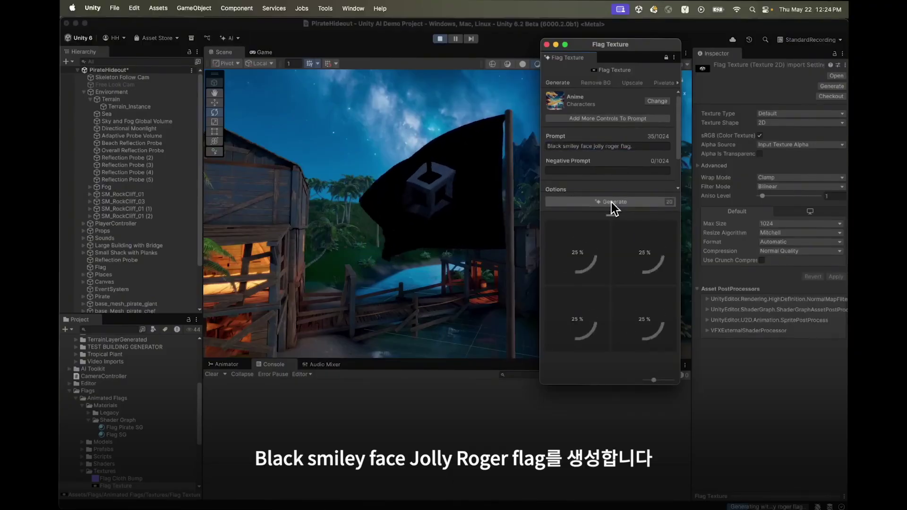
click(585, 234)
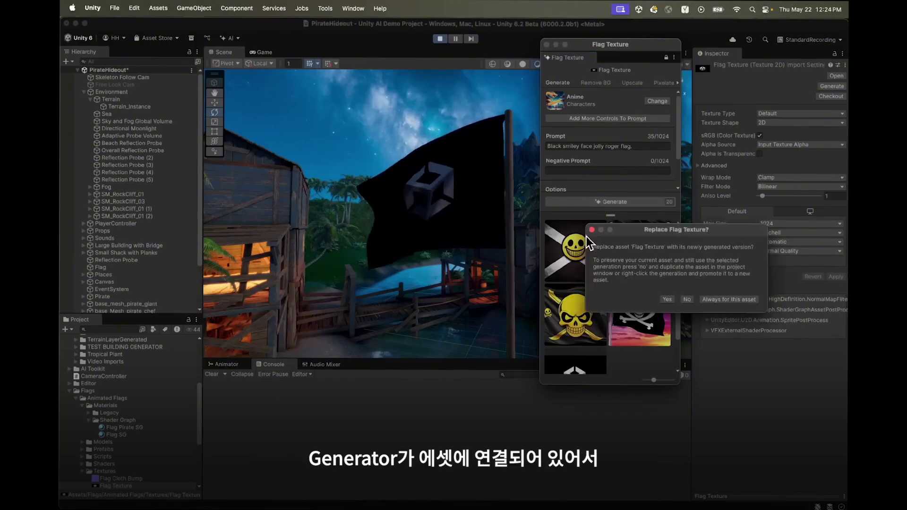
click(665, 299)
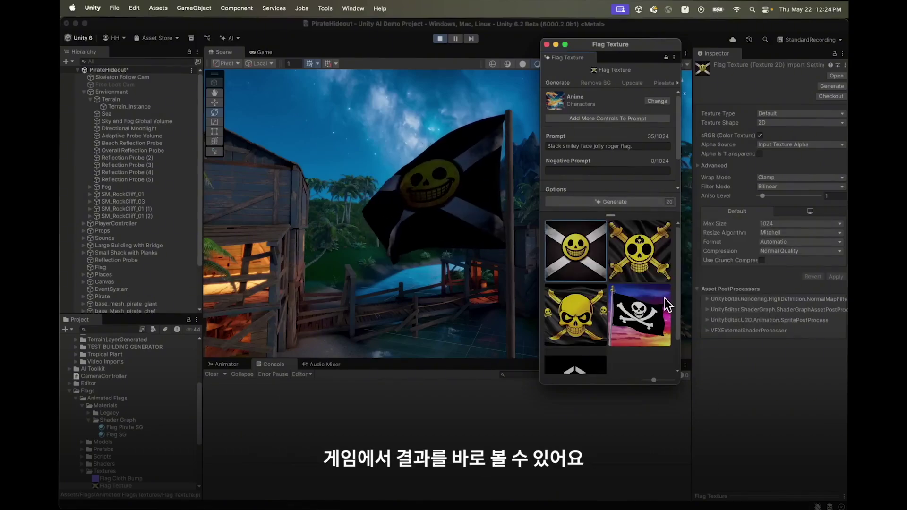
click(546, 45)
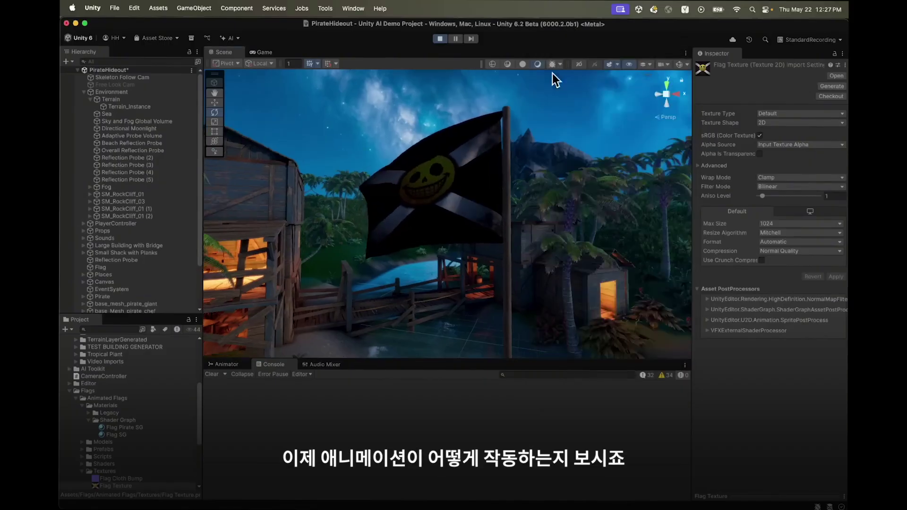
Select the Pirate sitting on the barrel and open the Looking around clip used by its Upper layer's Default Upper state.
right_drag(553, 79, 472, 139)
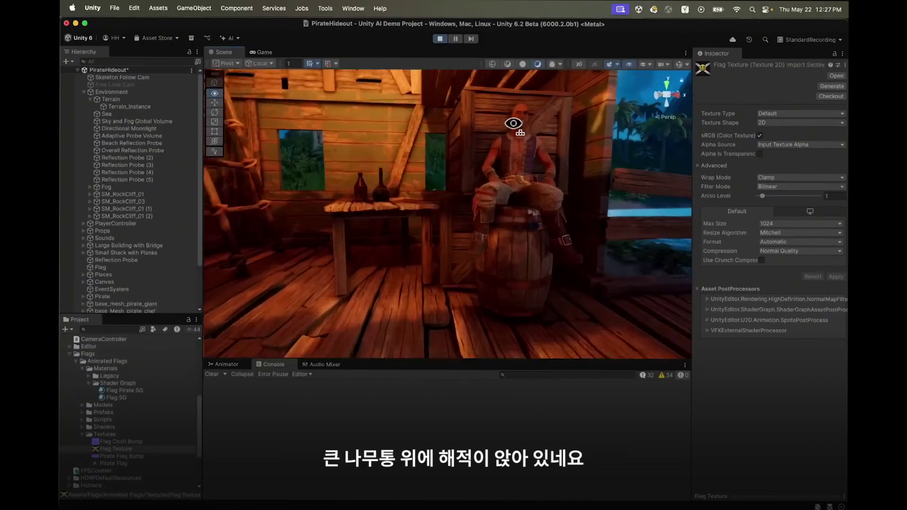
right_drag(512, 123, 548, 100)
click(135, 297)
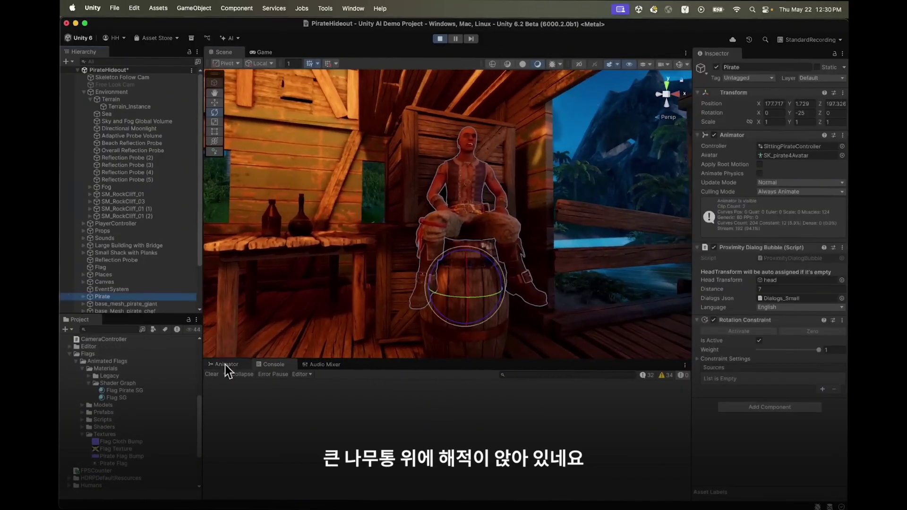
click(225, 365)
click(409, 472)
click(781, 101)
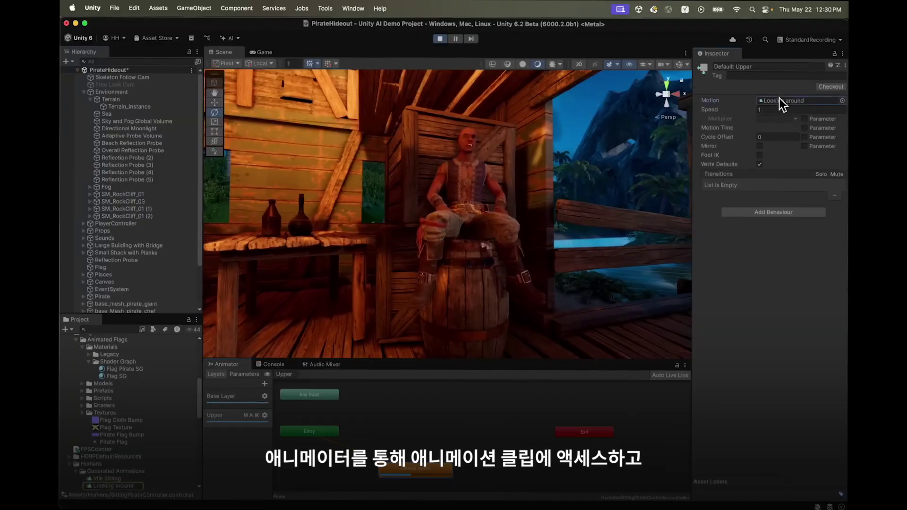
click(131, 486)
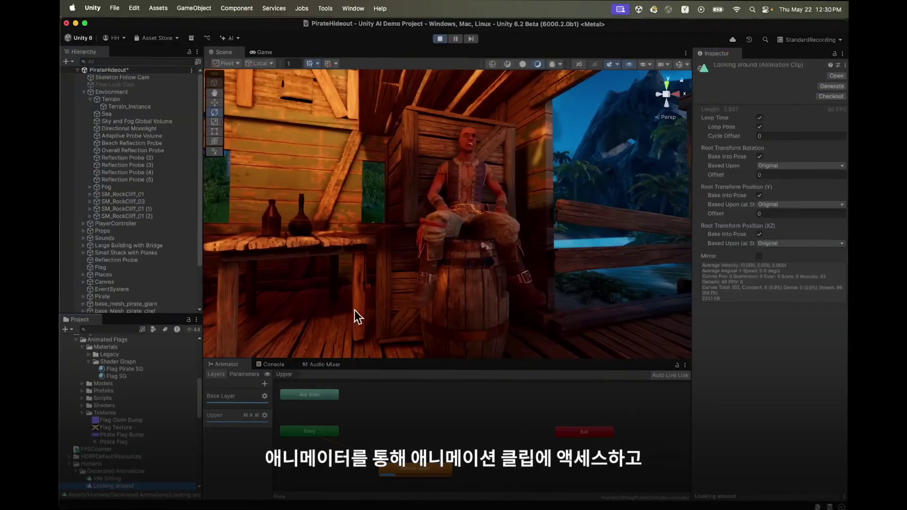
Open the generator for the Looking around clip and set Yawn Short as its Video to Motion reference.
click(831, 86)
click(611, 121)
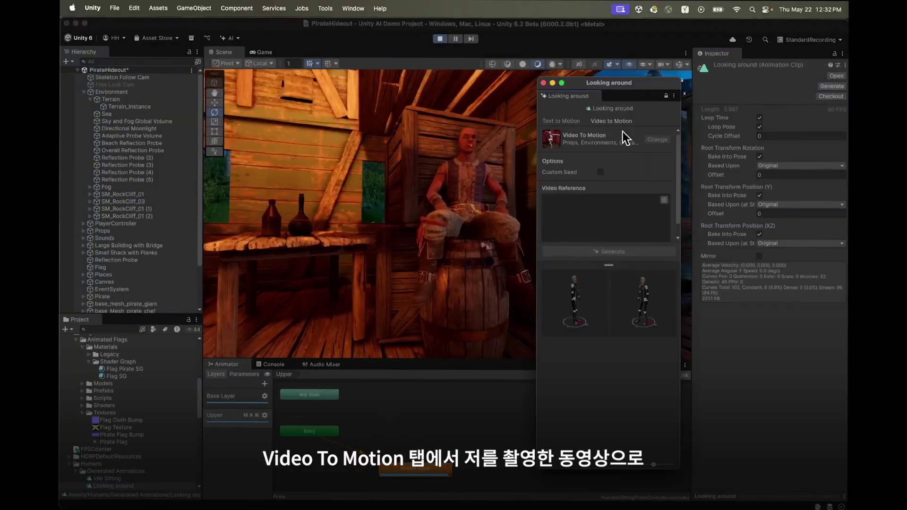
click(664, 199)
click(651, 242)
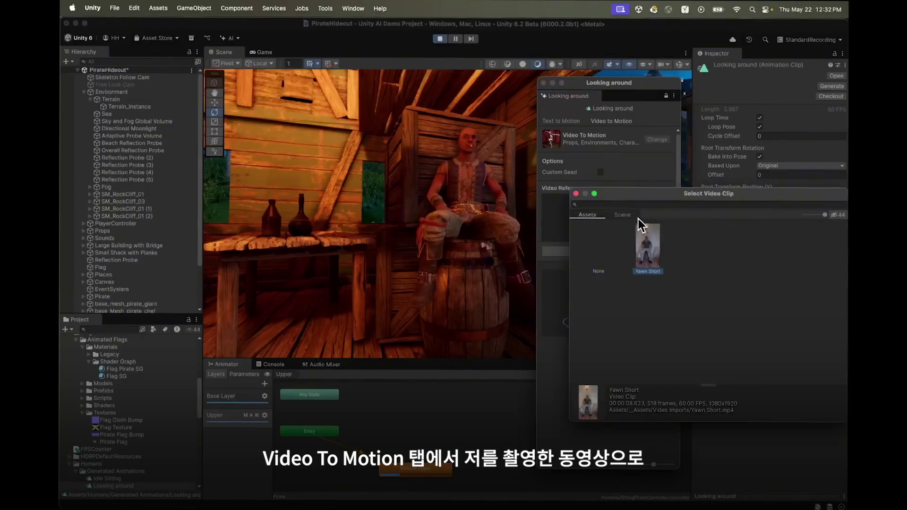
click(576, 193)
Generate the motion from the reference video, apply the first result to the Looking around clip and close the generator.
click(608, 251)
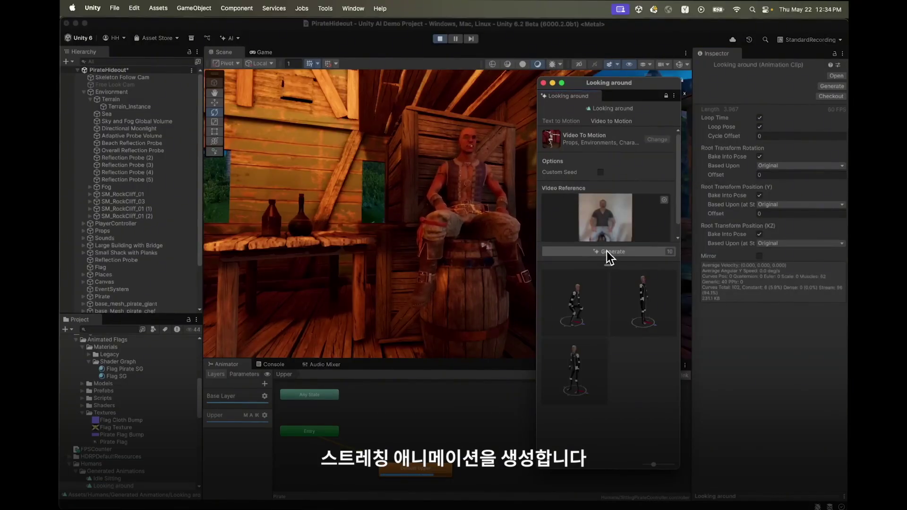
click(581, 292)
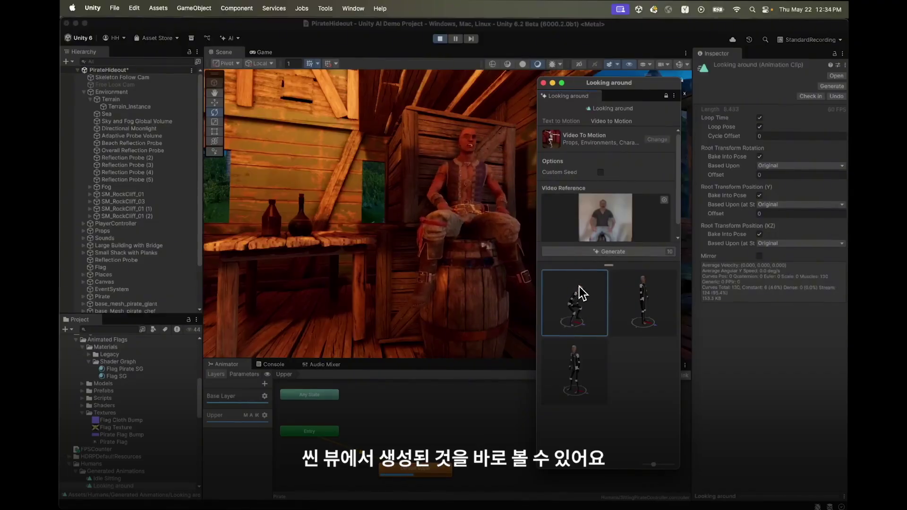
click(543, 83)
Select a WavesEmitter_NE under Sounds at the beach and generate a new audio clip as its Audio Resource.
right_drag(542, 84, 841, 129)
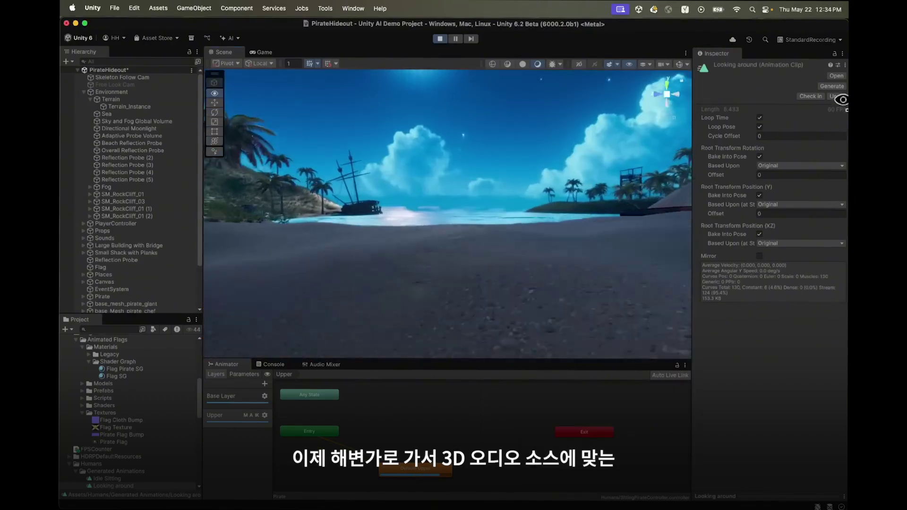
right_drag(830, 95, 821, 241)
click(84, 238)
click(150, 290)
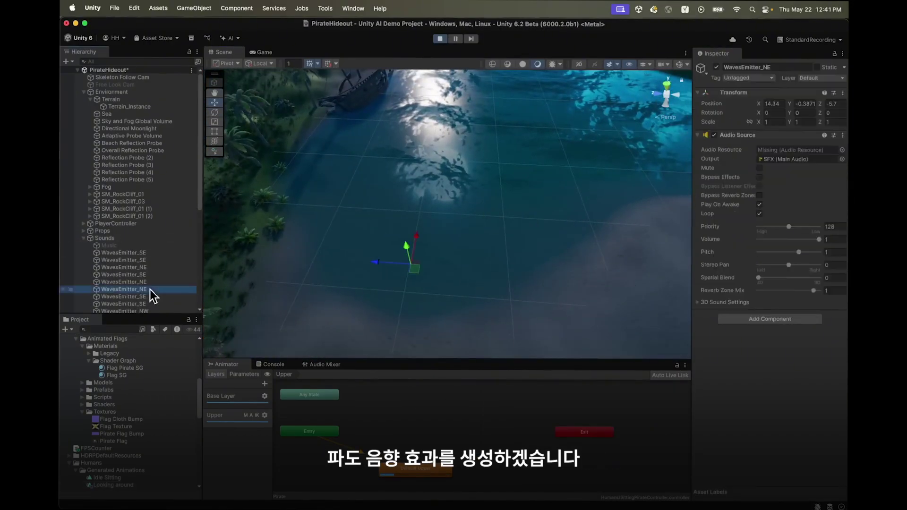
click(841, 150)
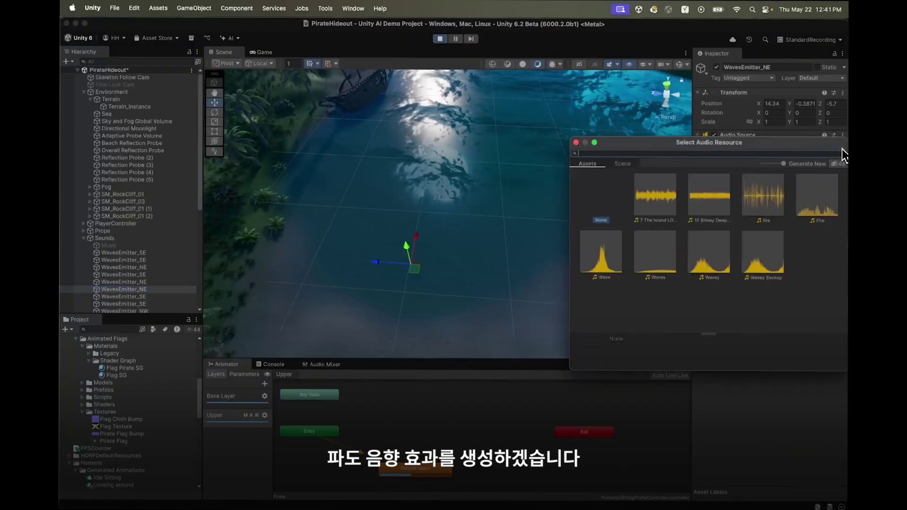
click(806, 164)
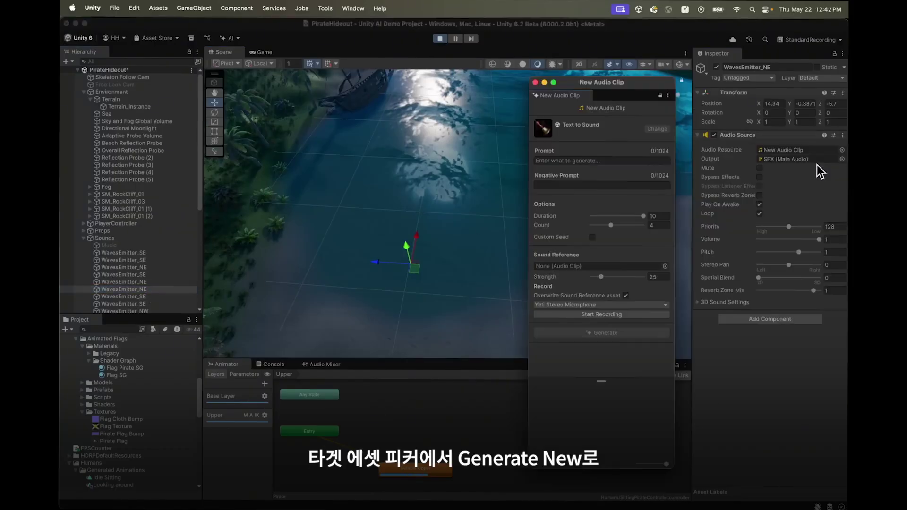
Generate sounds from the prompt "Calm Ocean Beach Waves", preview them, apply the second result and close the generator.
text(Calm Ocean Beach Waves)
click(606, 333)
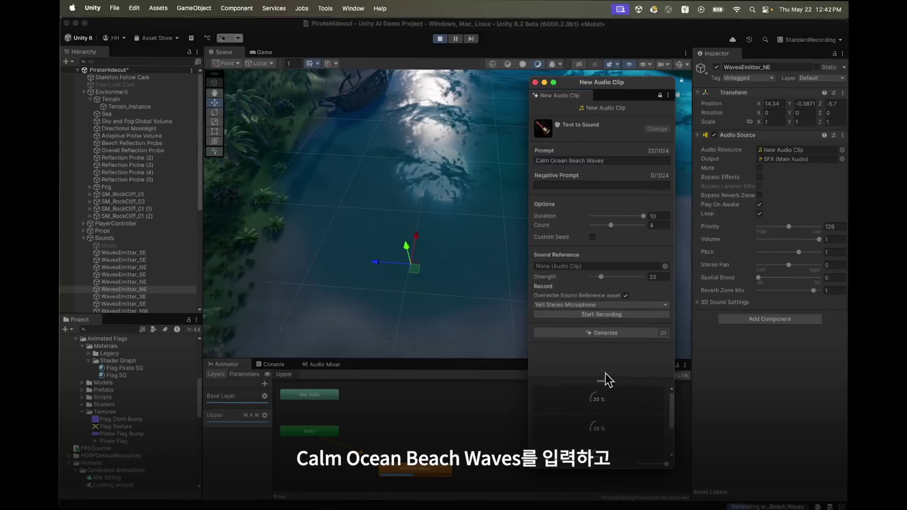
drag(605, 377, 605, 350)
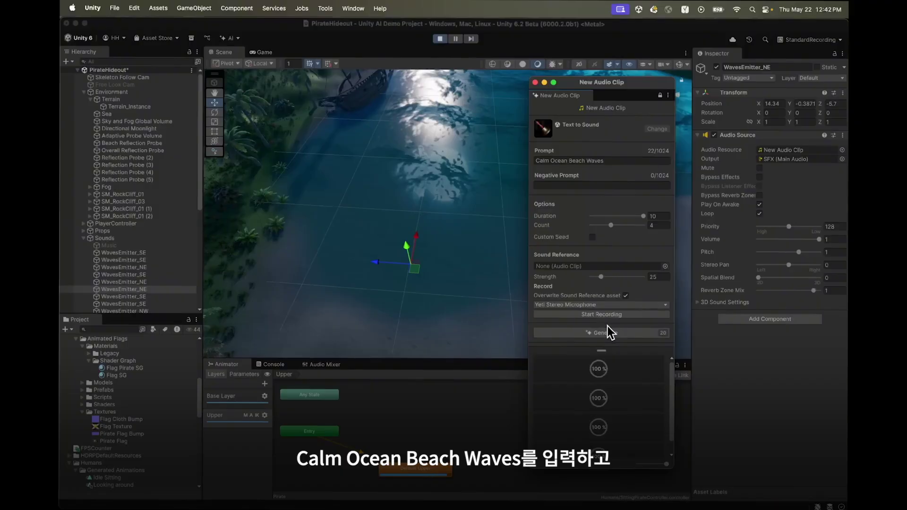
click(600, 368)
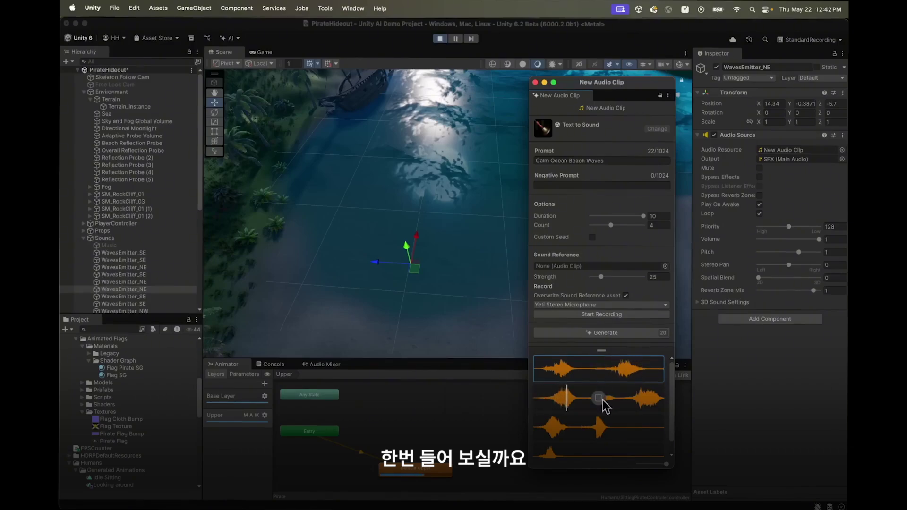
click(579, 399)
click(535, 82)
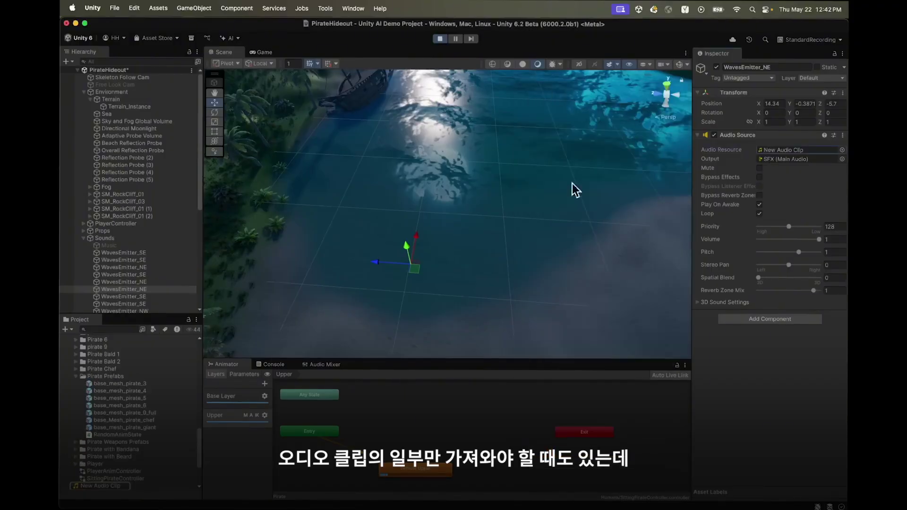
Open the generated New Audio Clip asset in the audio clip editor and play back part of it.
click(118, 486)
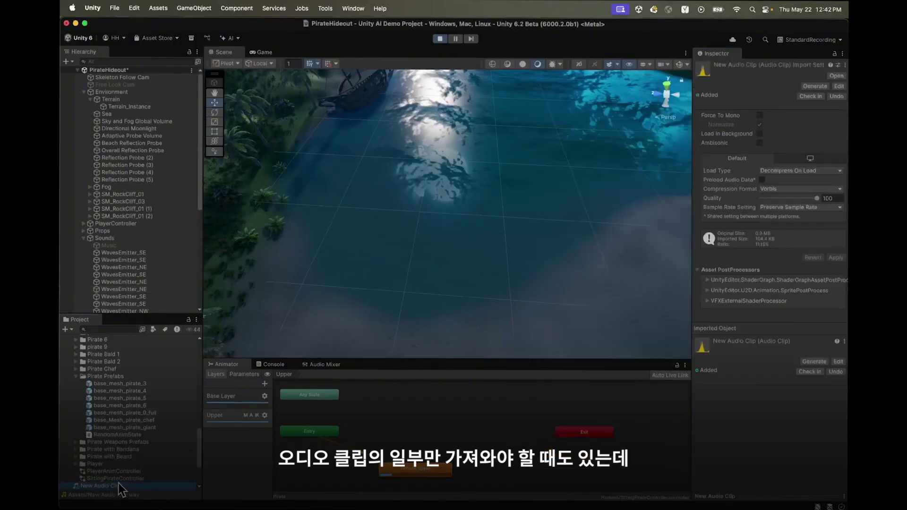
click(838, 87)
click(567, 109)
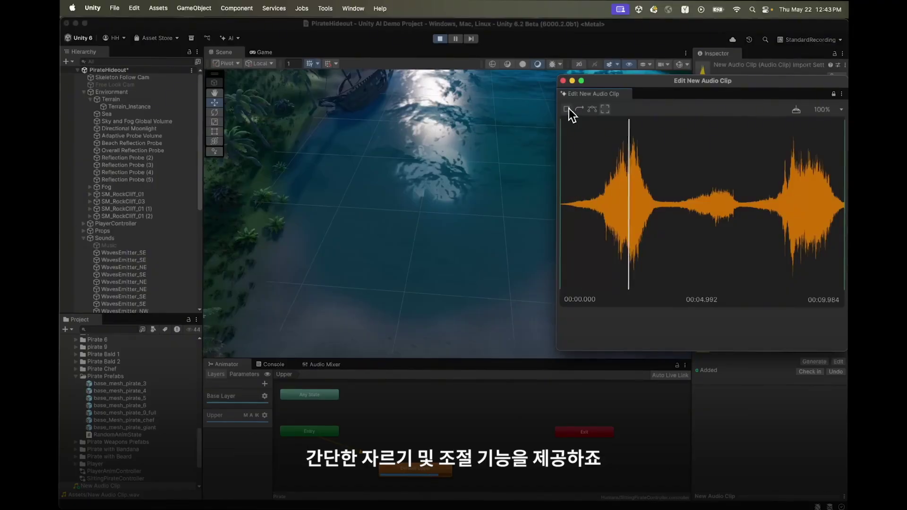
click(569, 109)
Add a volume envelope fading in over about 0.9 s and out from about 8.6 s, save the clip and close the editor.
click(591, 109)
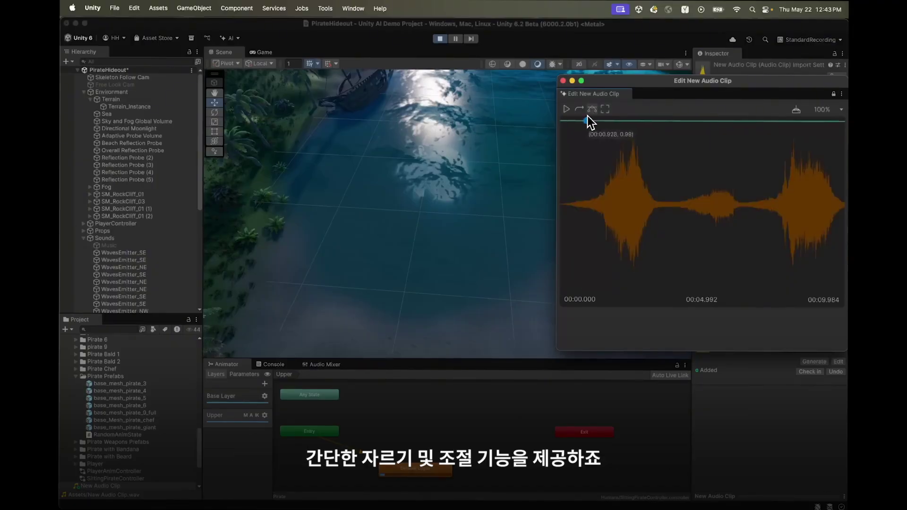
click(589, 118)
drag(562, 119, 575, 271)
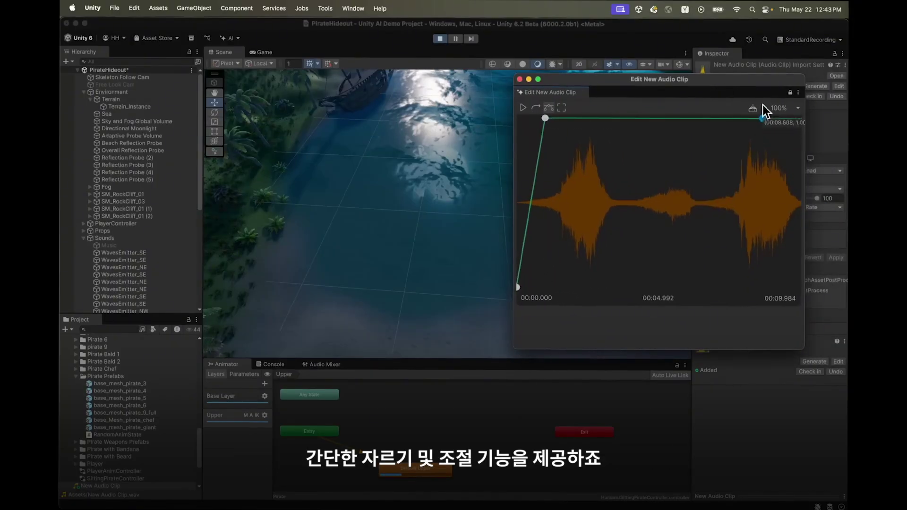
click(767, 117)
drag(801, 119, 791, 278)
click(751, 108)
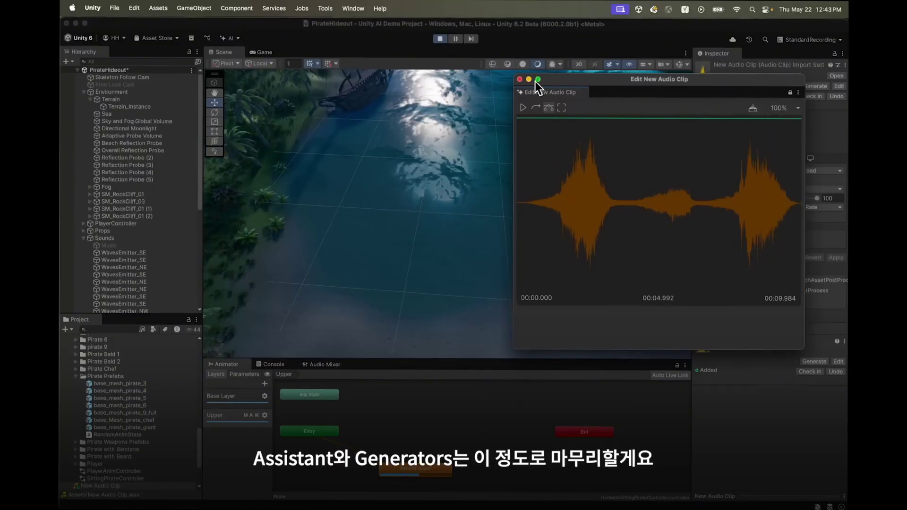
click(521, 80)
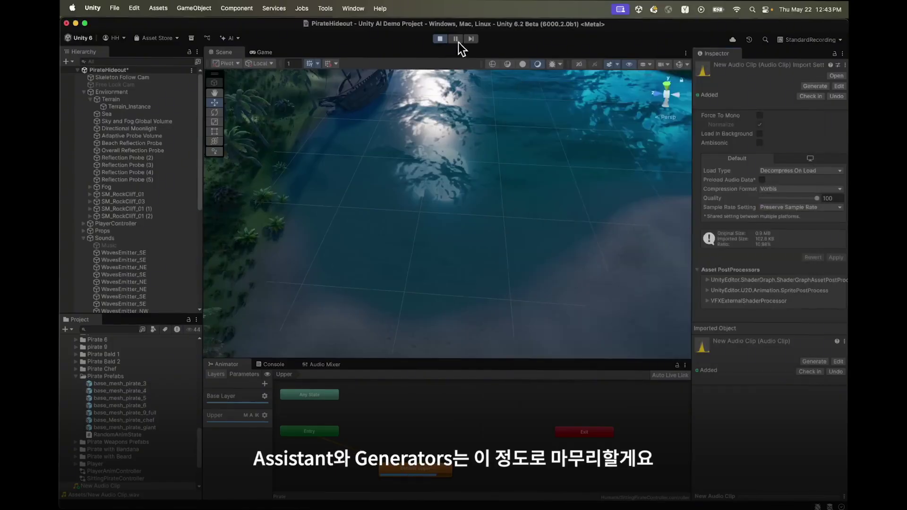